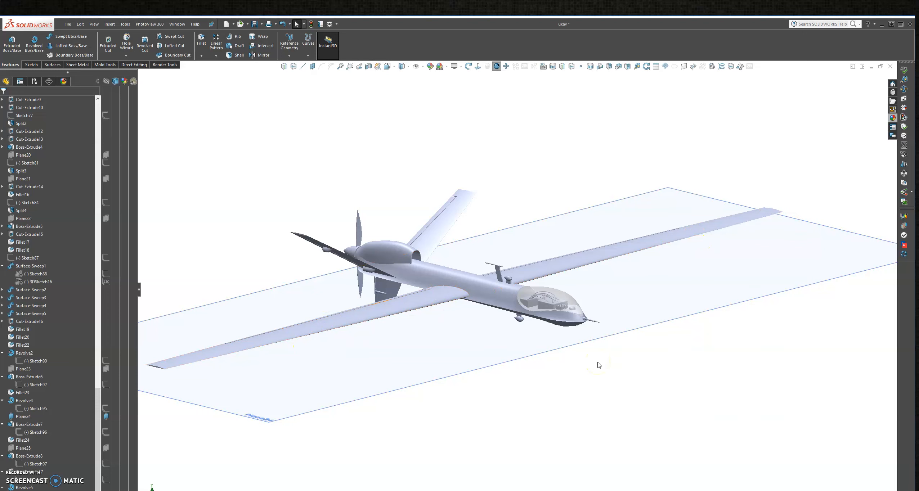
- Start a sketch on Plane24, the horizontal reference plane of the aircraft, and orient the view normal to it
left_click(609, 332)
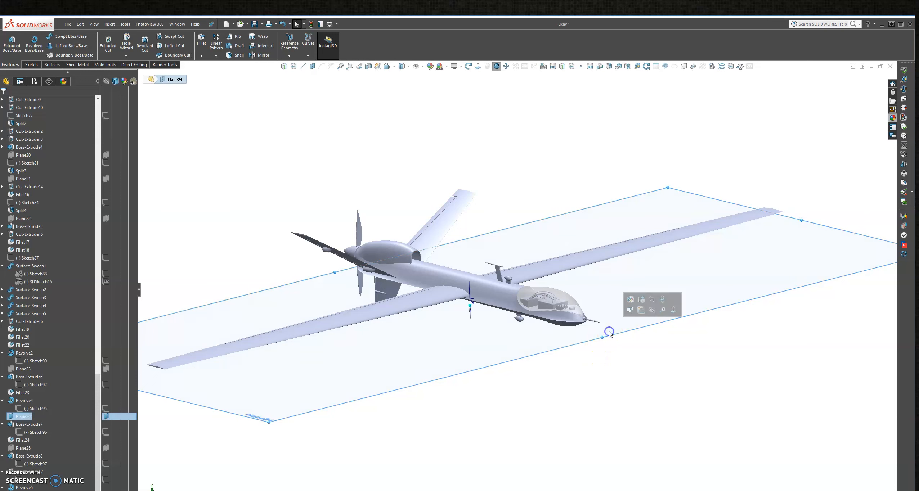
left_click(640, 310)
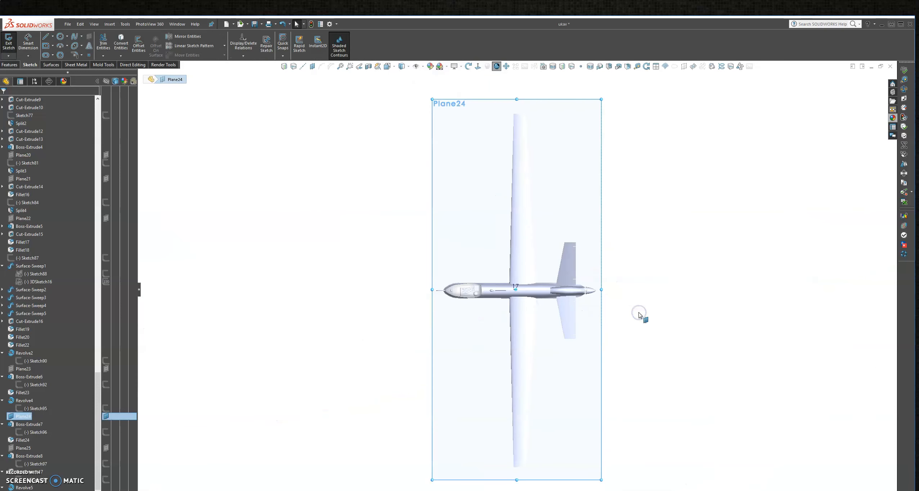
left_click(593, 146)
left_click(478, 66)
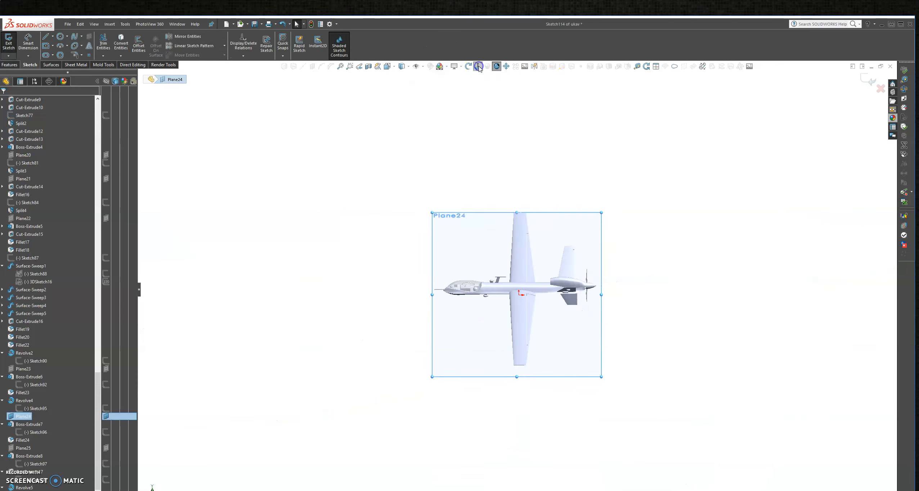
- Sketch two center rectangles over the outer wing: one about 37 by 10 mm, and another about 84 by 15 mm closer to the fuselage
scroll(527, 202, "down", 2)
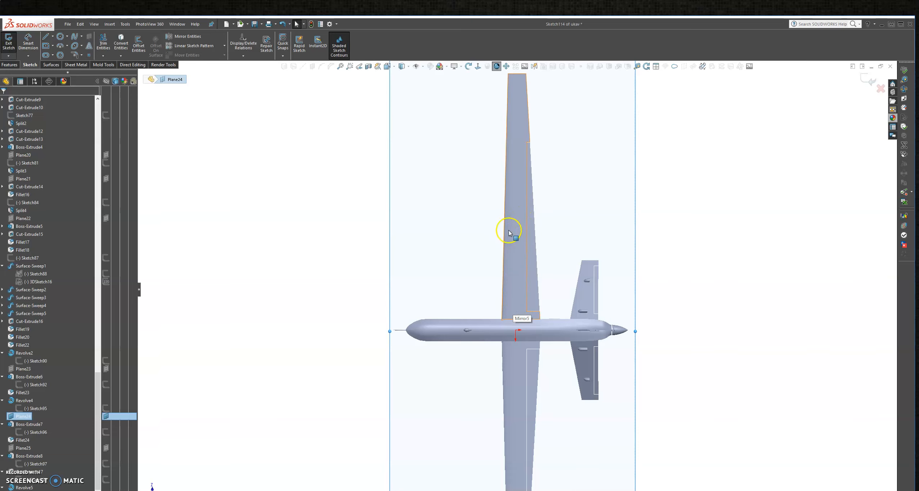
scroll(517, 169, "down", 2)
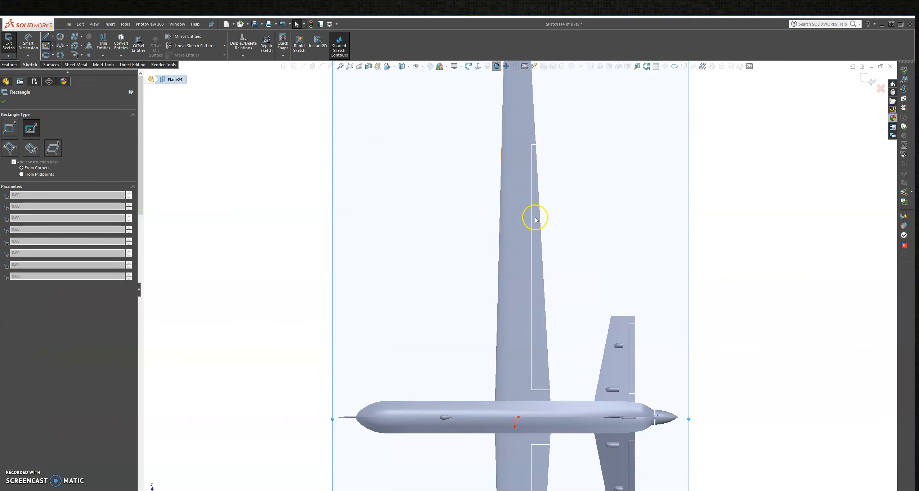
left_click(509, 174)
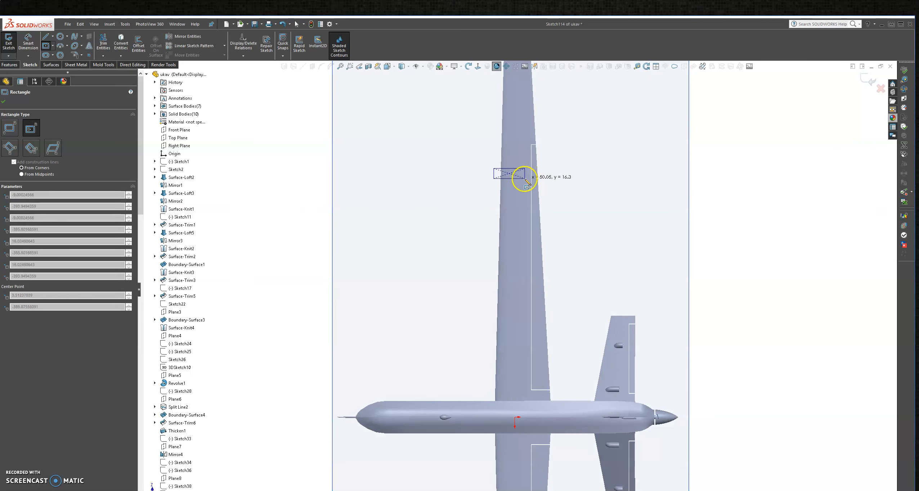
left_click(521, 176)
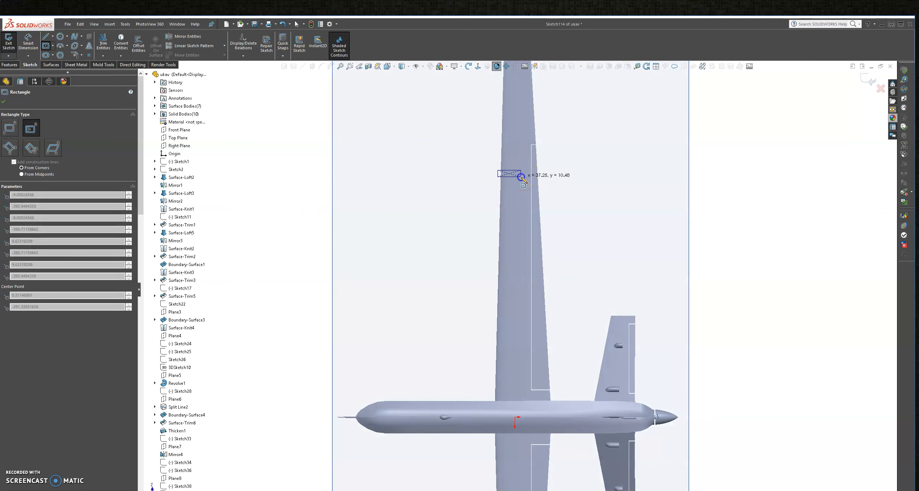
left_click(492, 224)
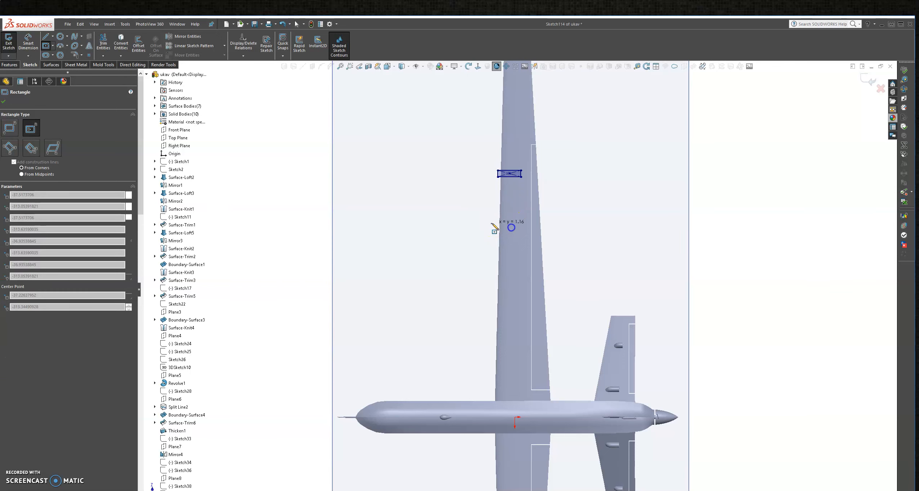
left_click(518, 228)
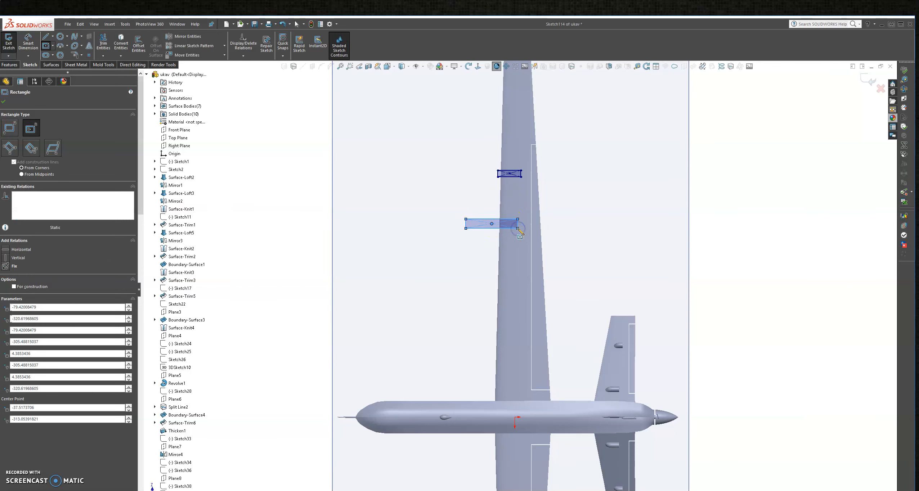
key("Escape")
- Reposition both rectangles inside the wing outline so that their centres line up vertically with the origin
scroll(529, 192, "down", 3)
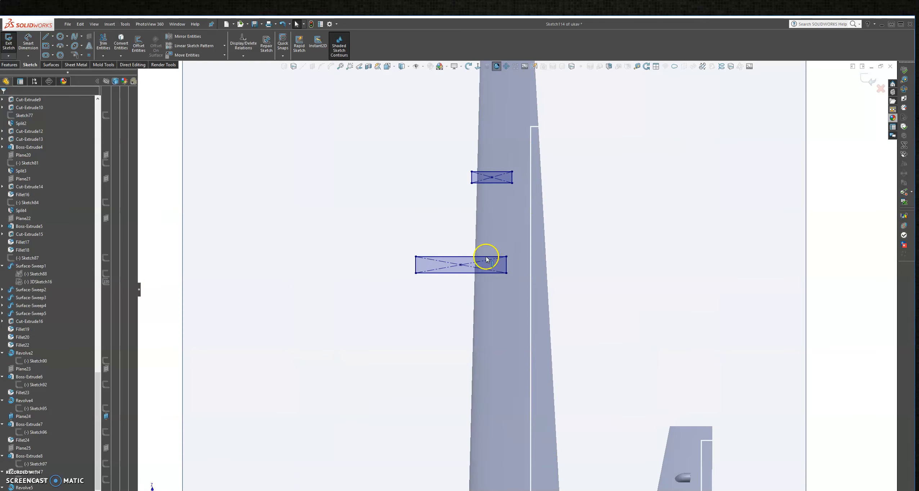
left_click_drag(428, 267, 501, 286)
mouse_move(492, 179)
left_mouse_down()
mouse_move(503, 219)
mouse_move(503, 182)
left_mouse_up()
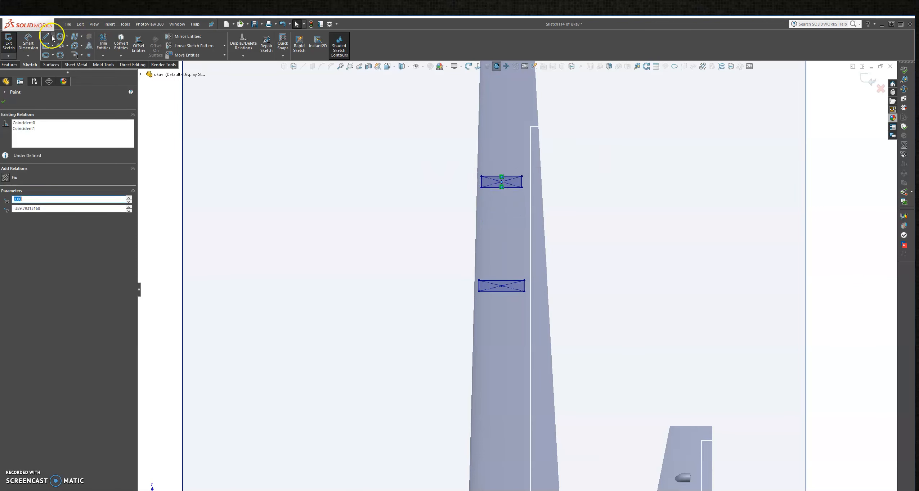
- Dimension the distance from the upper rectangle's forward short edge to its centre as 9 mm
left_click(34, 46)
left_click(479, 183)
left_click(458, 182)
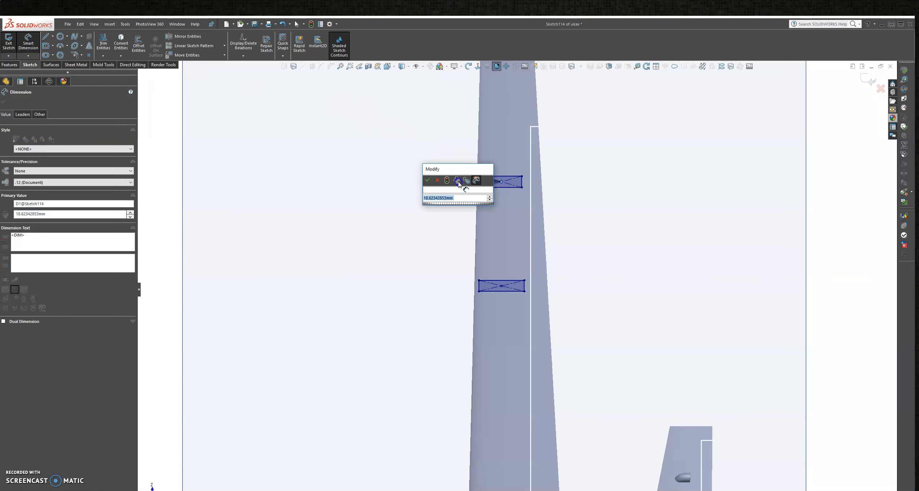
type("9")
left_click(427, 180)
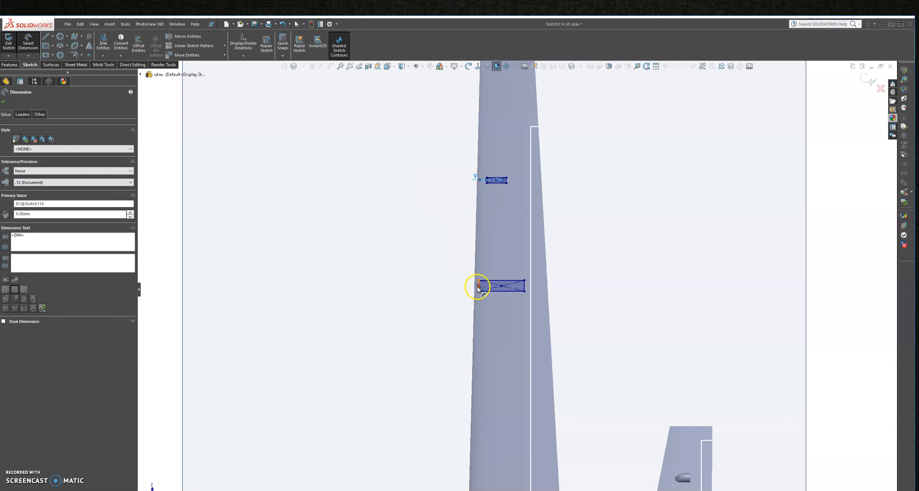
- Dimension the forward short edge of the lower rectangle as 9 mm
scroll(479, 286, "down", 2)
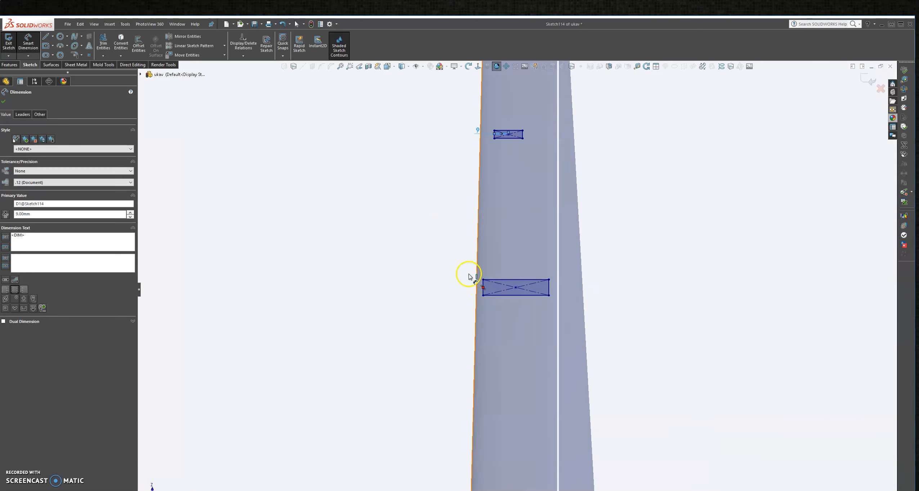
left_click(483, 287)
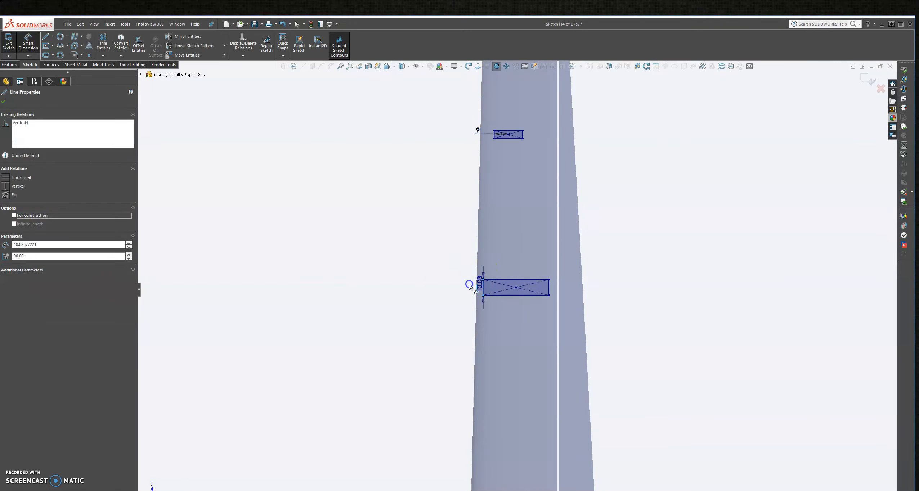
left_click(454, 285)
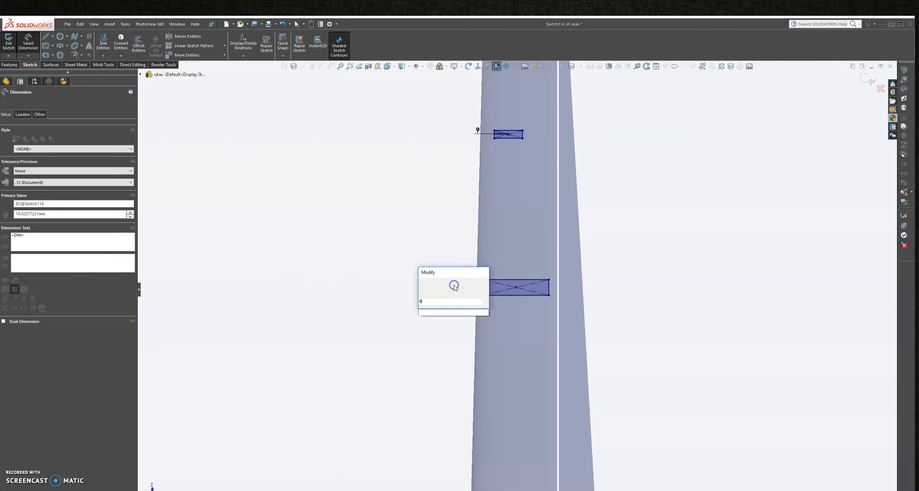
left_click(422, 286)
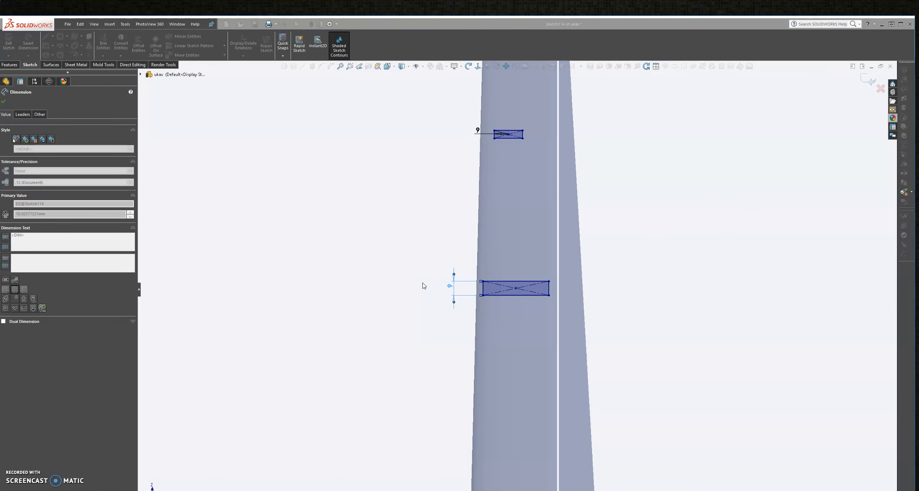
- Dimension the rear short edge of the upper rectangle as 9 mm
left_click(516, 247)
left_click(525, 136)
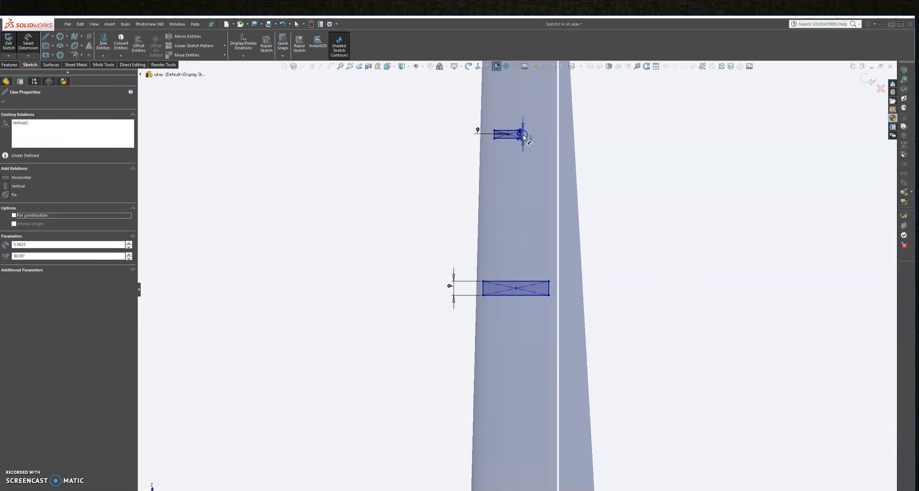
left_click_drag(524, 137, 371, 133)
double_click(371, 133)
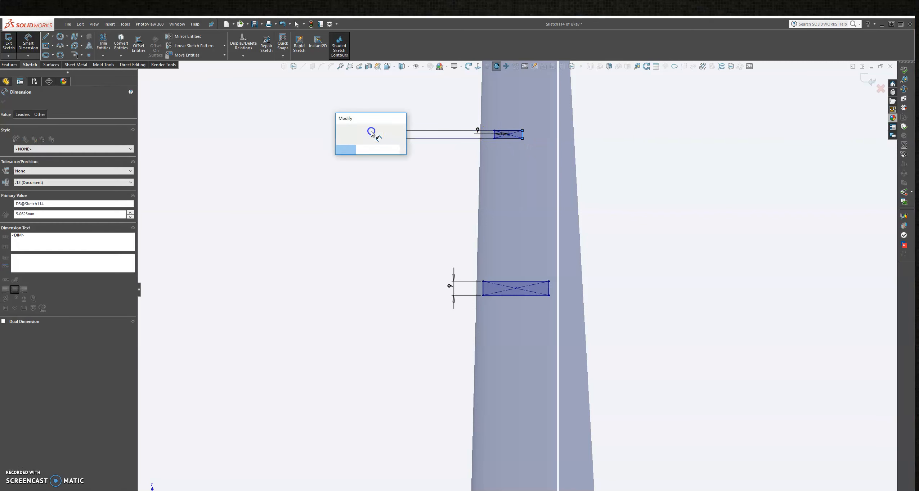
type("9")
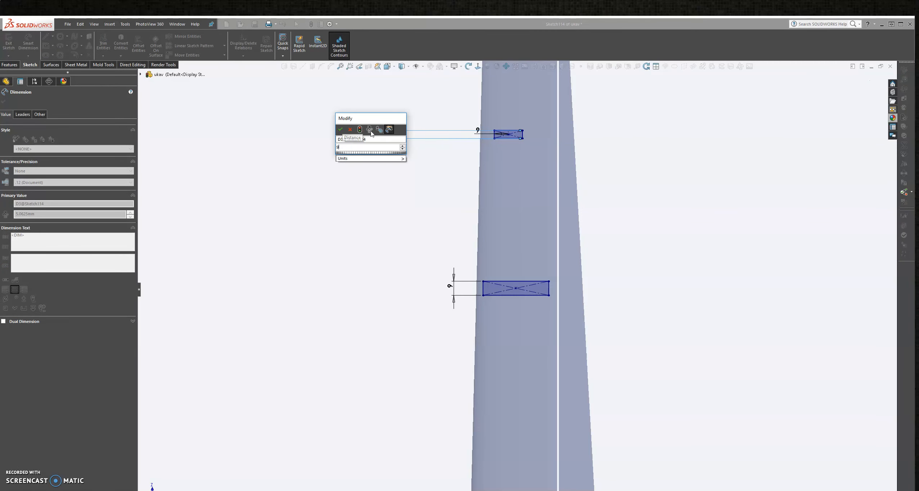
left_click(341, 130)
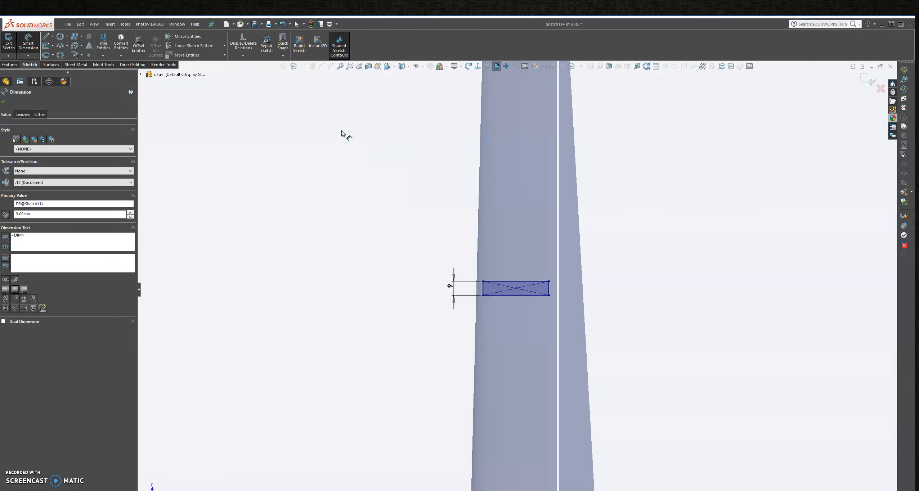
- Undo all the dimensions added to the two wing rectangles
key("Escape")
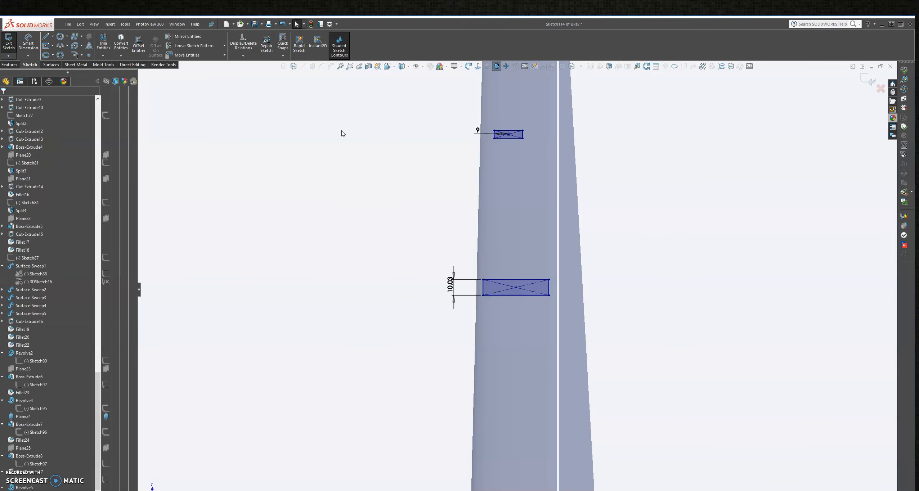
key("ctrl+z")
scroll(343, 133, "up", 3)
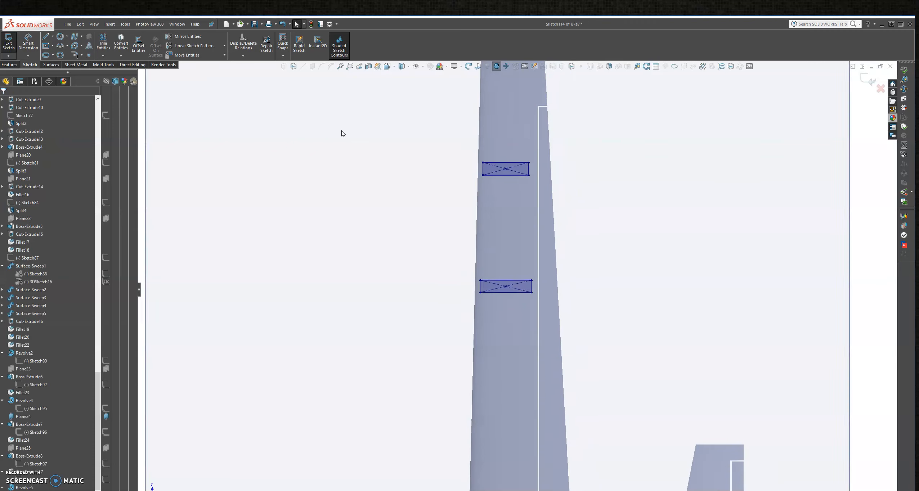
scroll(491, 200, "down", 2)
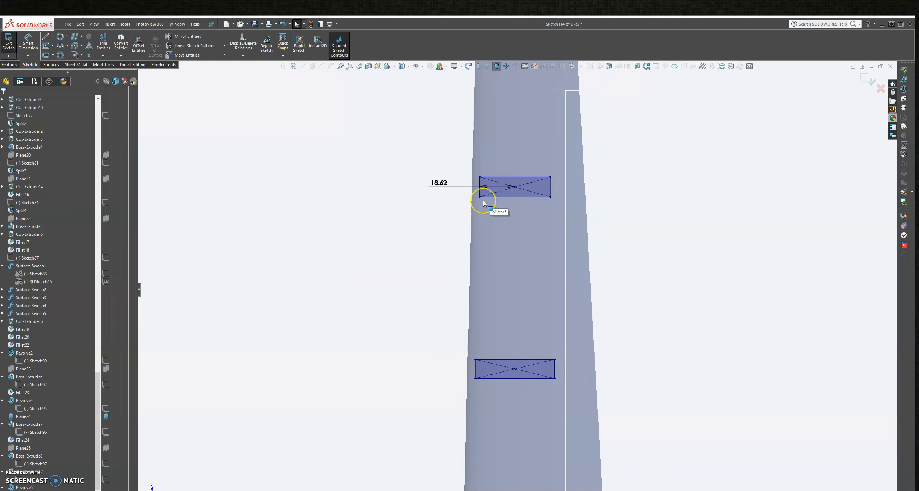
left_click(483, 201)
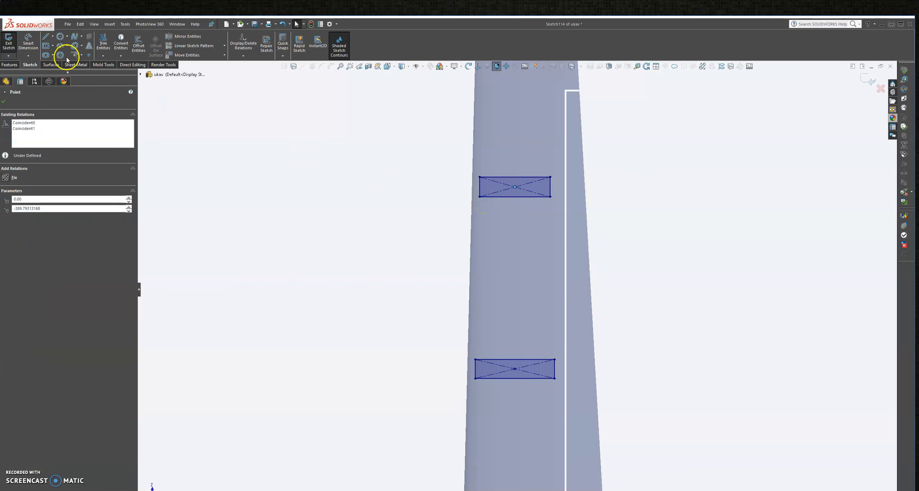
- Try dimensioning the distance from the upper rectangle's forward short edge to its centre point, and remove that dimension
left_click(27, 43)
left_click(481, 185)
left_click(515, 187)
left_click(437, 180)
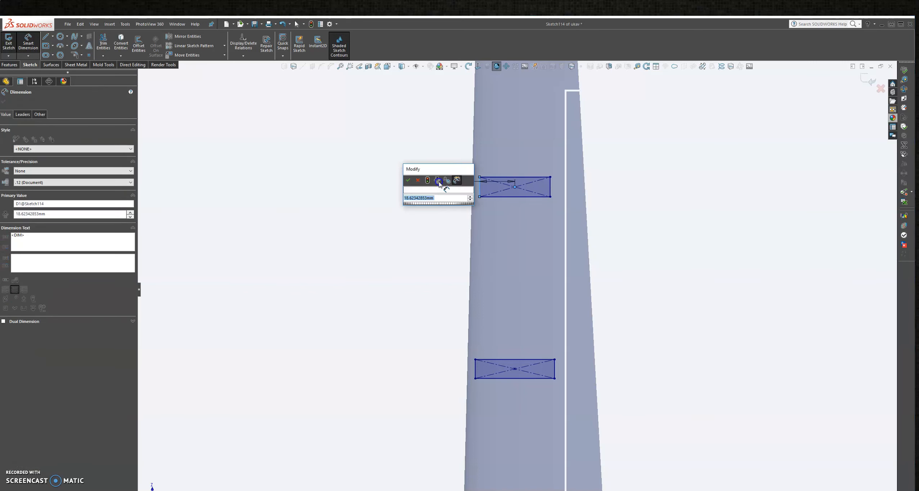
key("Return")
left_click(425, 206)
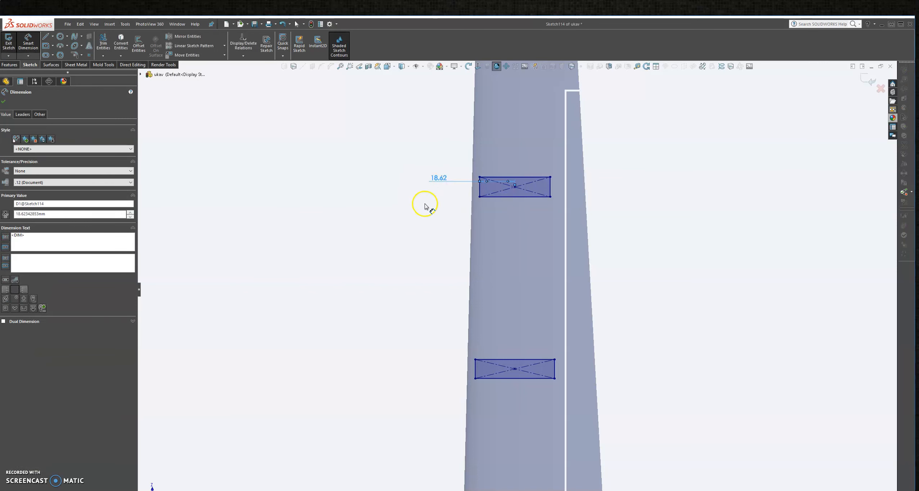
left_click(10, 104)
left_click(401, 152)
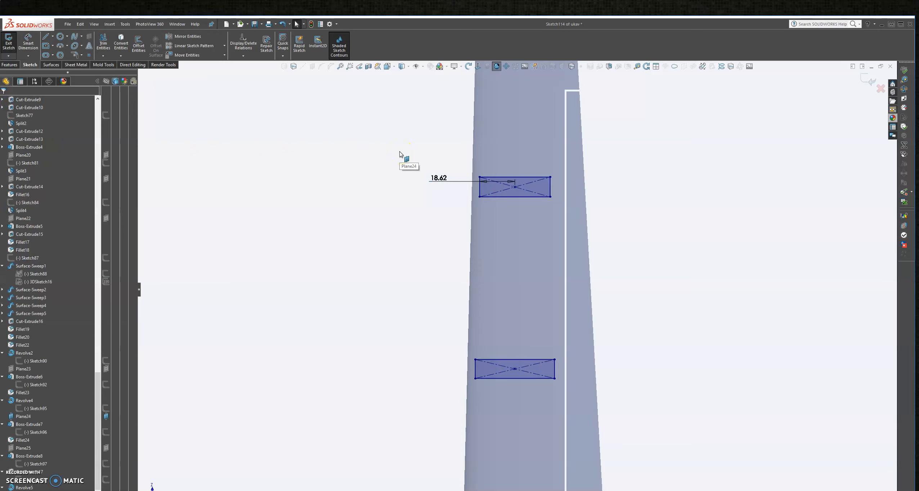
left_click(446, 139)
left_click(3, 101)
left_click(413, 136)
- Dimension the forward short edge of the upper rectangle as 9 mm
left_click(23, 42)
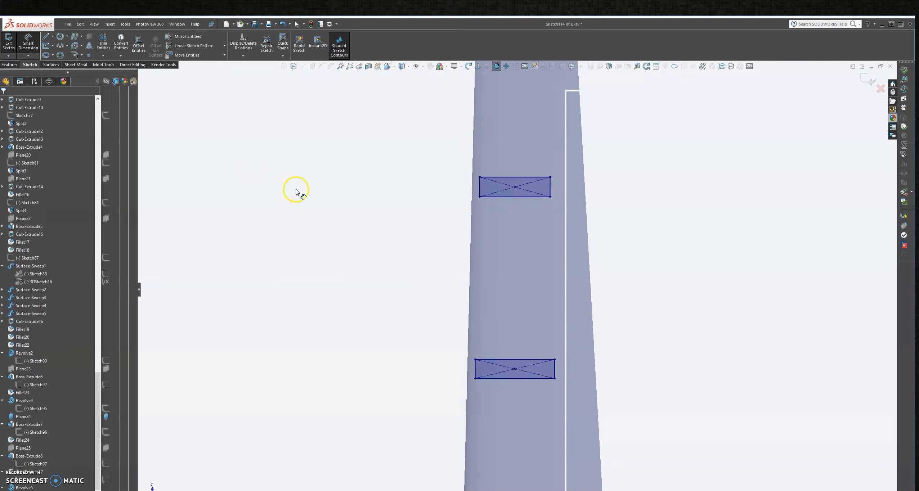
left_click(480, 187)
left_click(456, 189)
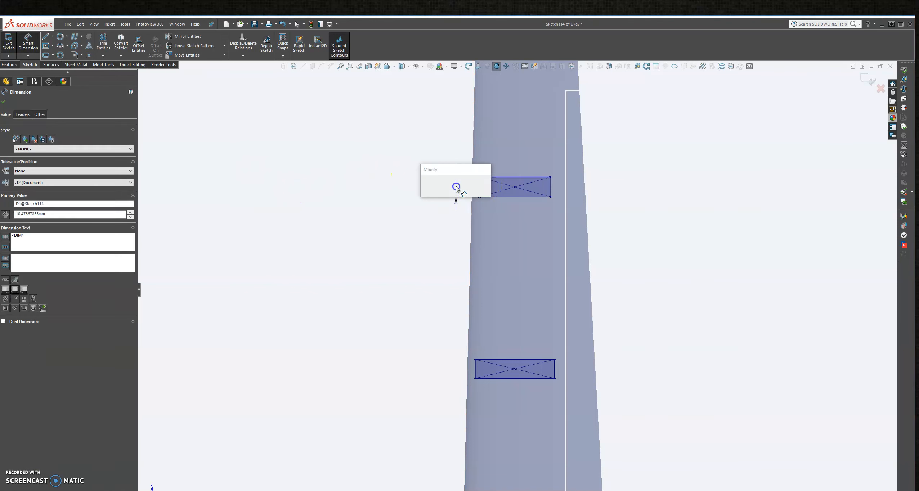
type("9")
left_click(424, 185)
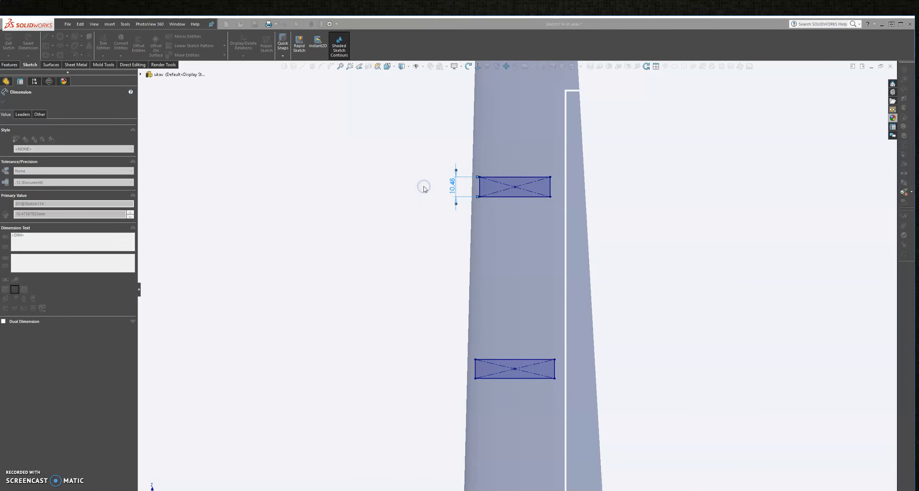
- Dimension the lower rectangle's forward short edge as 9 mm and finish dimensioning
left_click(475, 368)
left_click(437, 369)
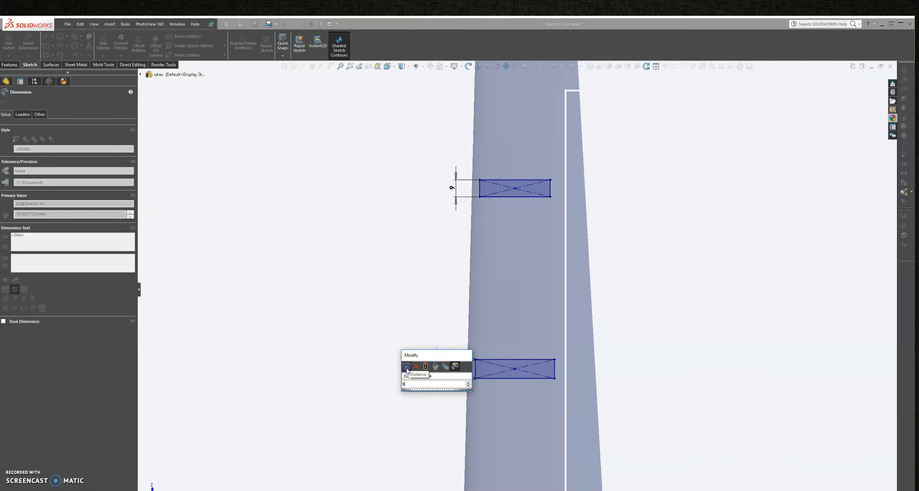
left_click(408, 370)
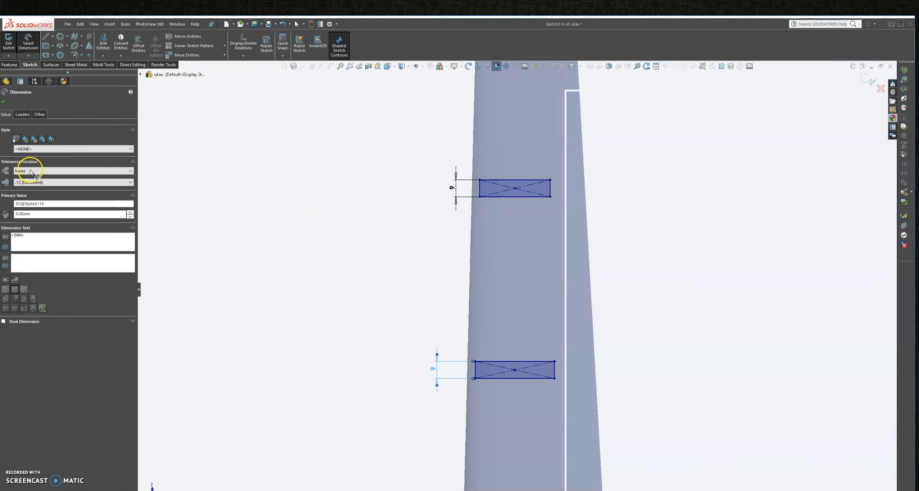
left_click(3, 101)
scroll(530, 304, "up", 5)
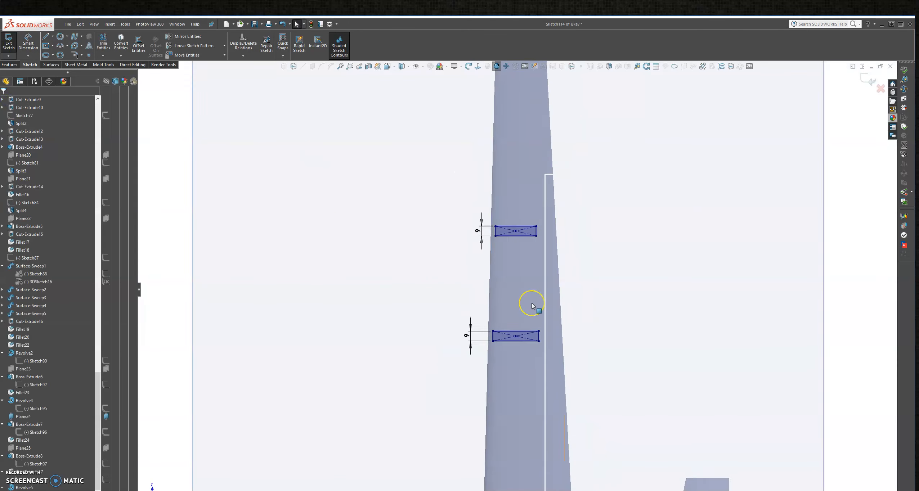
scroll(532, 306, "down", 2)
left_click(490, 362)
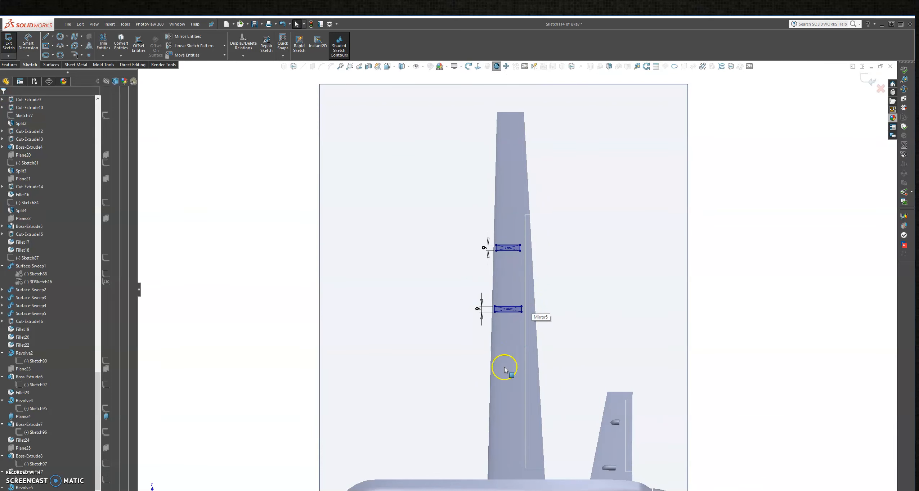
- Move the upper wing rectangle slightly toward the wing tip by its centre point and shorten it at the aft end
scroll(507, 349, "down", 2)
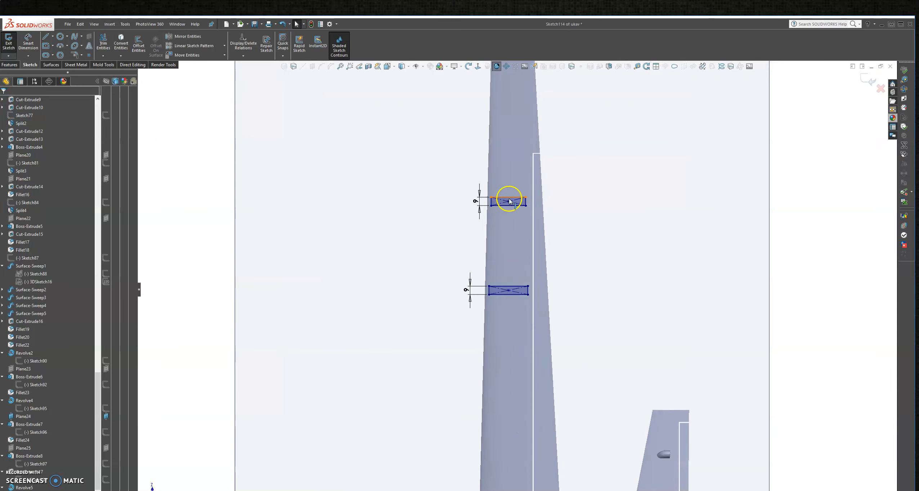
left_click_drag(509, 201, 511, 197)
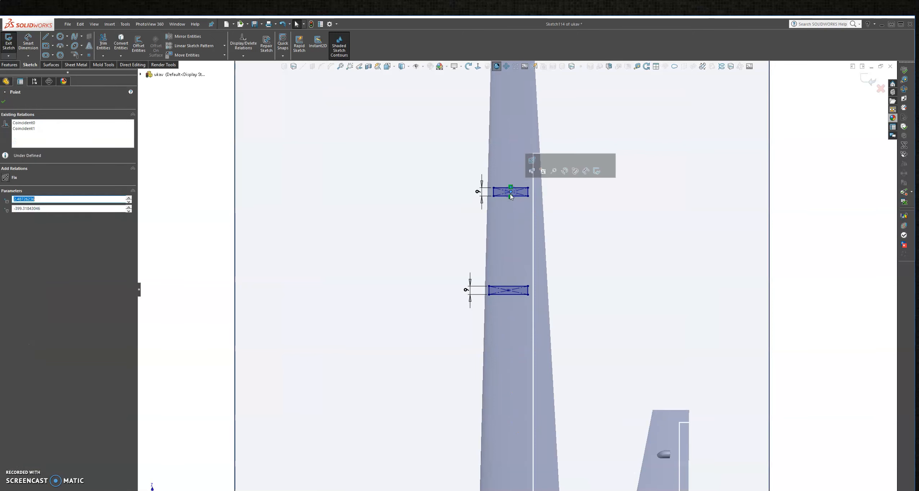
scroll(511, 195, "down", 2)
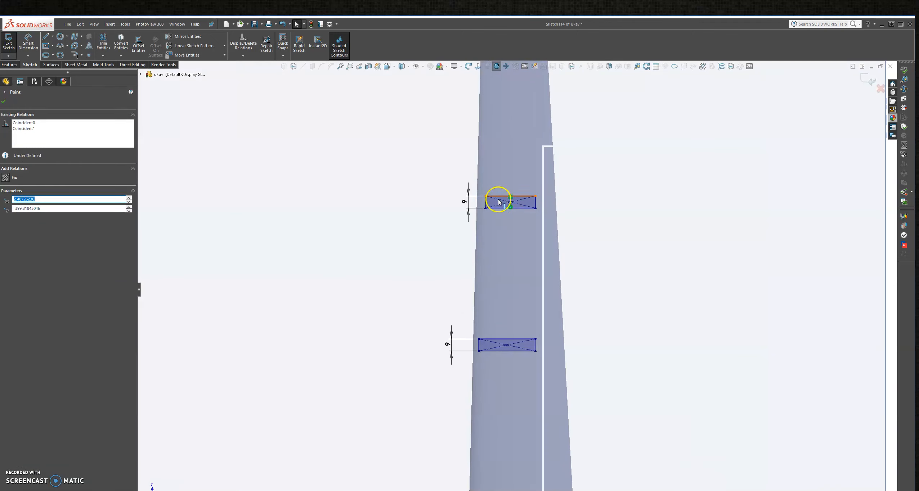
left_click(536, 208)
left_click_drag(531, 209, 528, 209)
- Move the lower wing rectangle closer to the upper one, roughly in line with its centre, and adjust its aft end to stay ahead of the flap line
left_click(507, 345)
left_click_drag(507, 347, 524, 326)
left_click_drag(500, 319, 509, 314)
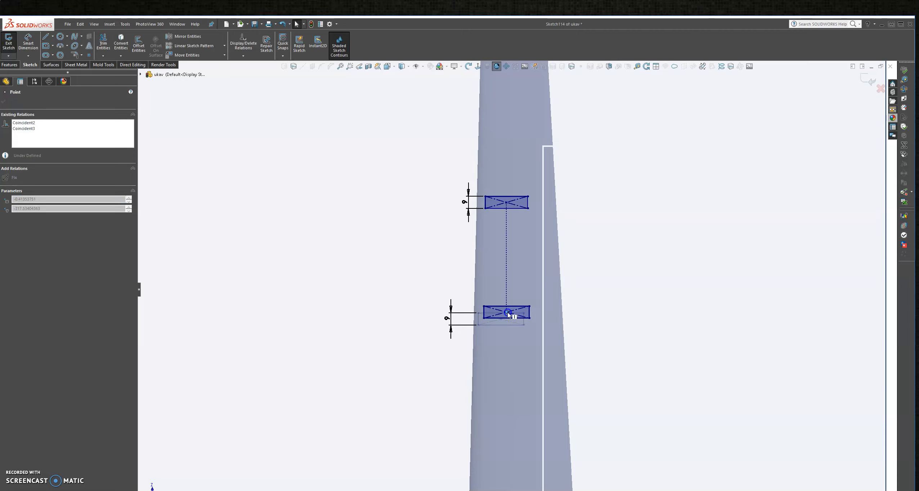
left_click_drag(508, 314, 539, 314)
scroll(521, 320, "down", 2)
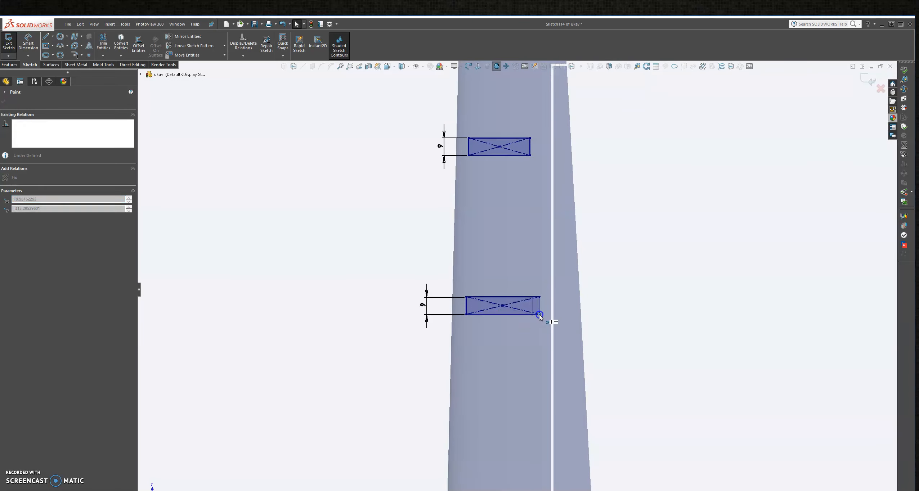
scroll(540, 314, "up", 5)
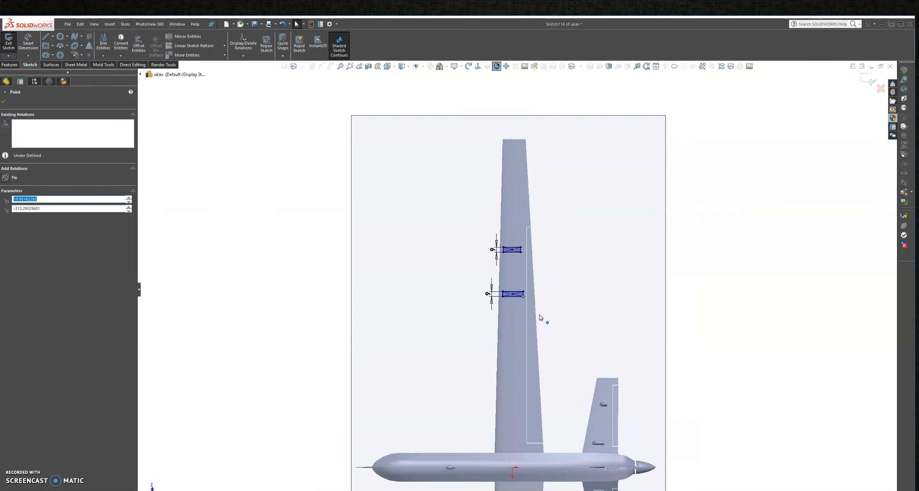
scroll(540, 317, "down", 1)
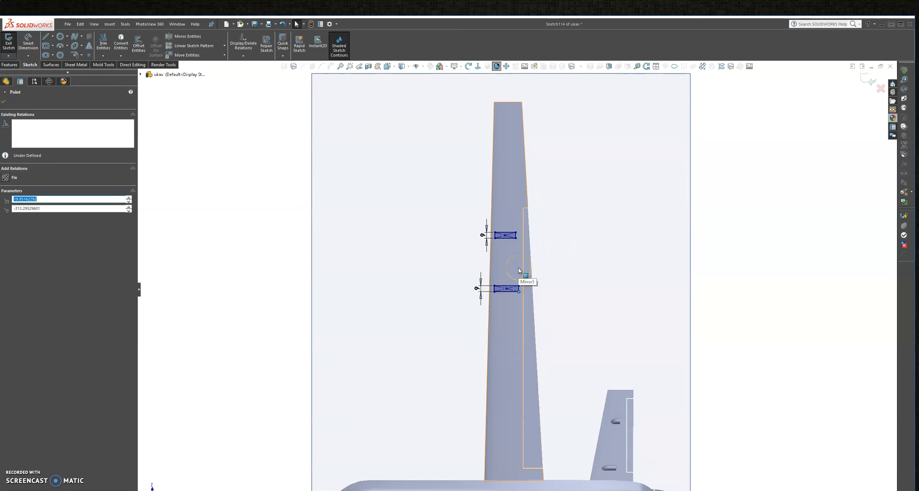
scroll(519, 270, "down", 2)
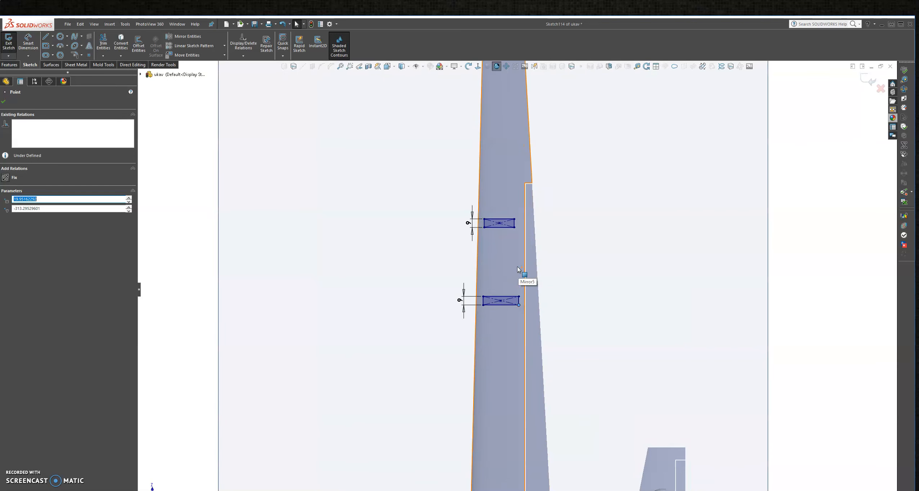
left_click(5, 102)
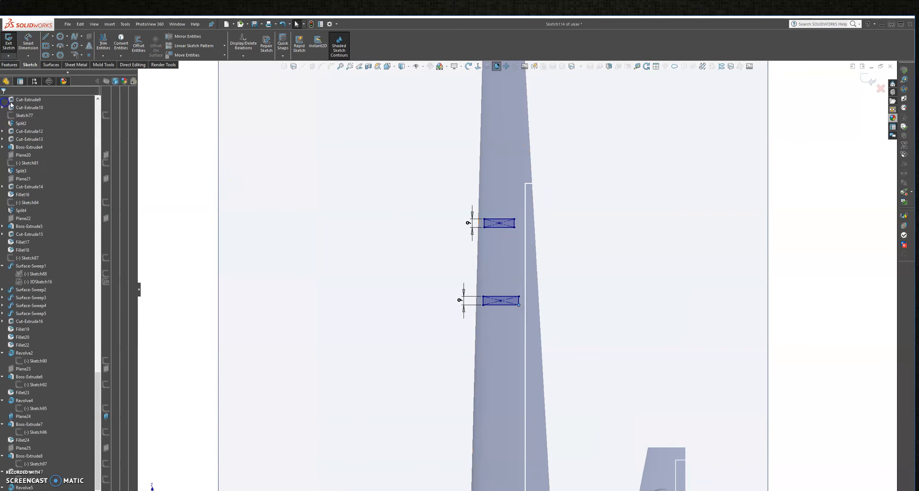
- Sketch a horizontal centerline ahead of the UAV's nose, in line with the fuselage axis and the origin
scroll(430, 245, "up", 5)
scroll(527, 392, "down", 2)
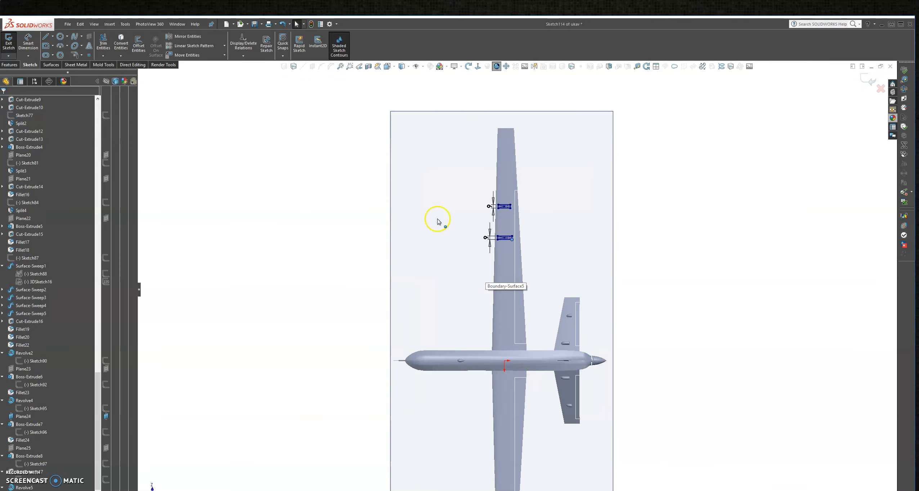
left_click(52, 36)
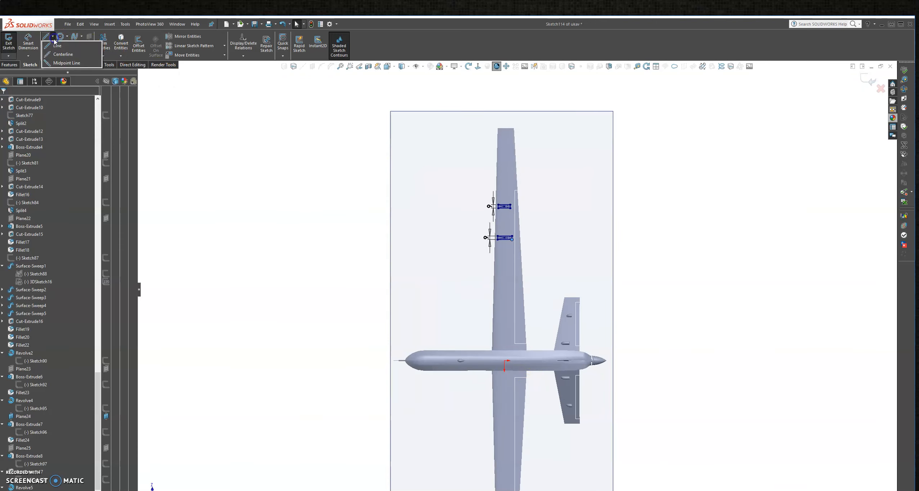
left_click(65, 54)
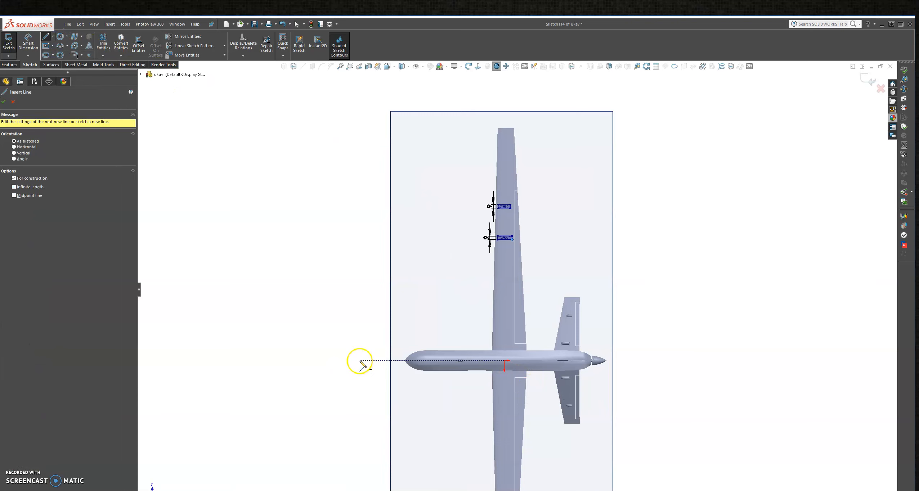
left_click(360, 362)
left_click(270, 360)
key("Escape")
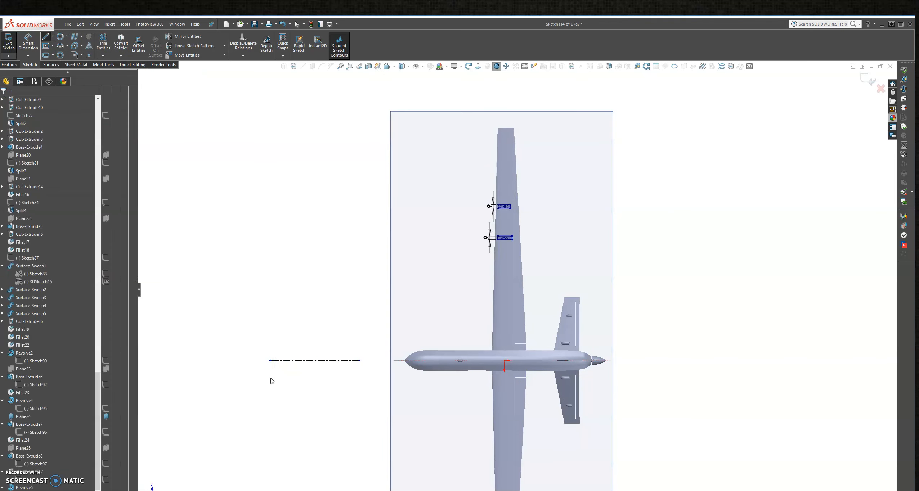
- Mirror both wing rectangles about the horizontal centerline onto the opposite wing, keeping the originals
left_click(194, 40)
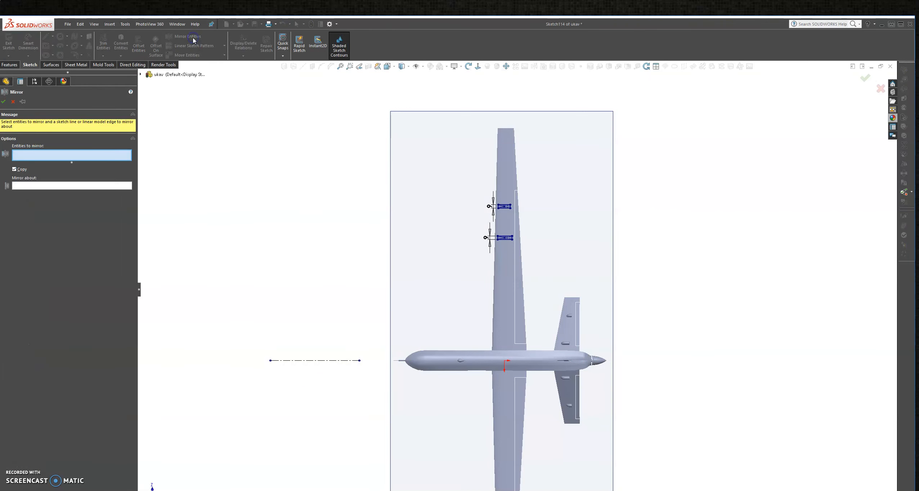
left_click_drag(444, 176, 557, 267)
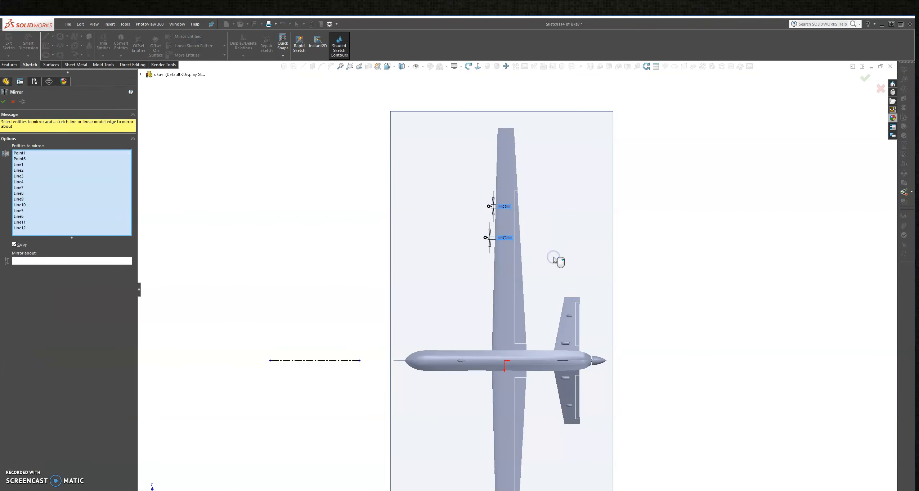
left_click(87, 261)
left_click(289, 361)
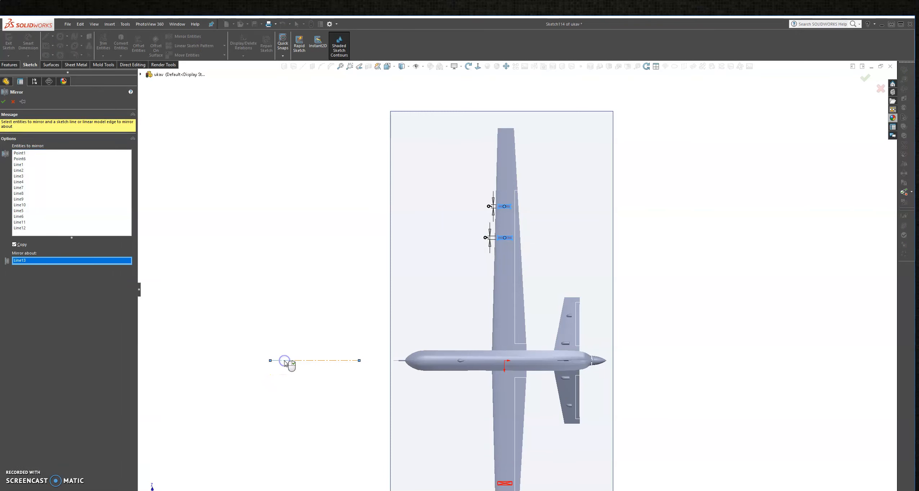
key("f")
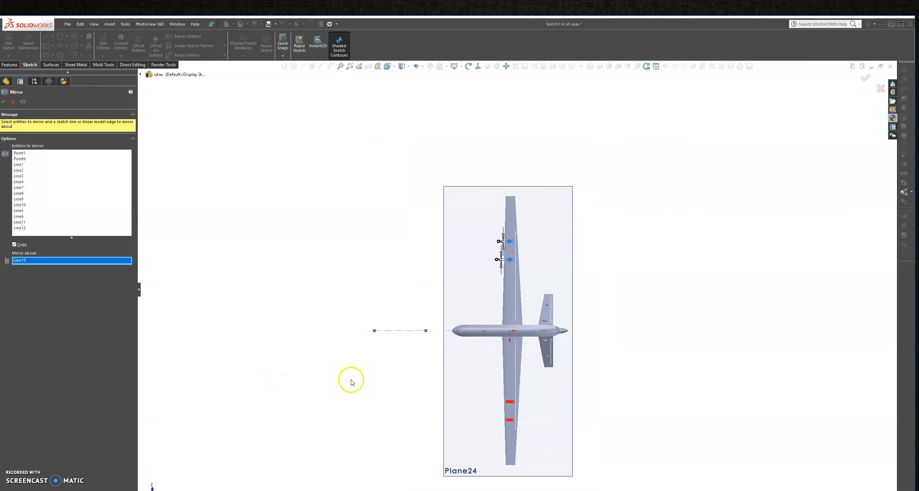
left_click(2, 102)
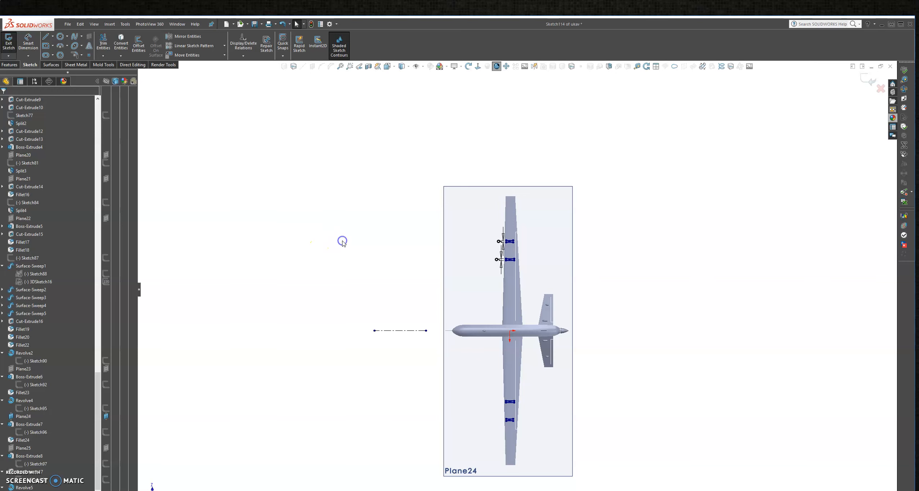
scroll(523, 286, "down", 1)
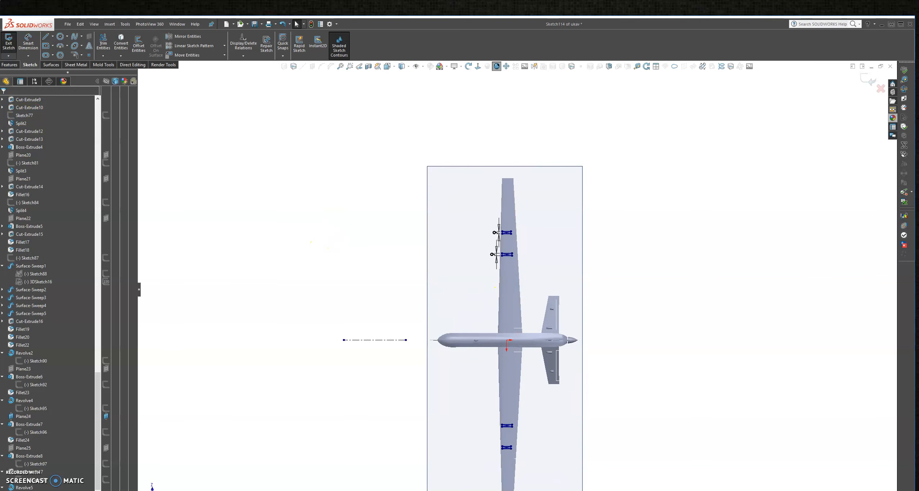
- Extrude the four rectangles as a boss from the sketch plane with the Up To Next end condition, merging the result
left_click(10, 65)
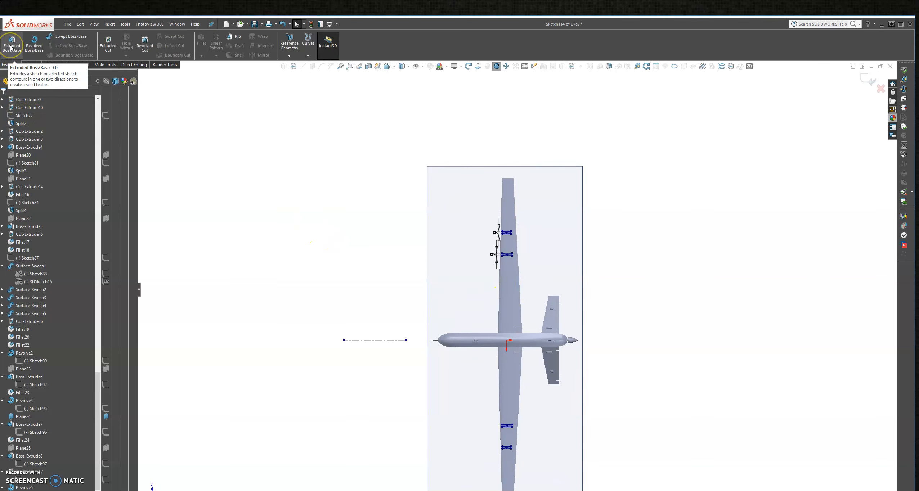
scroll(489, 231, "down", 5)
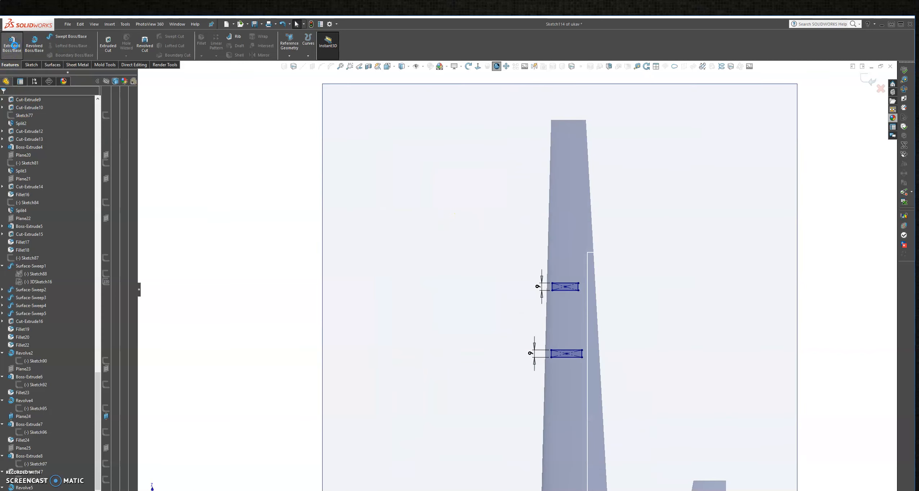
left_click(13, 45)
middle_click_drag(496, 369, 563, 418)
left_click(33, 145)
left_click(43, 157)
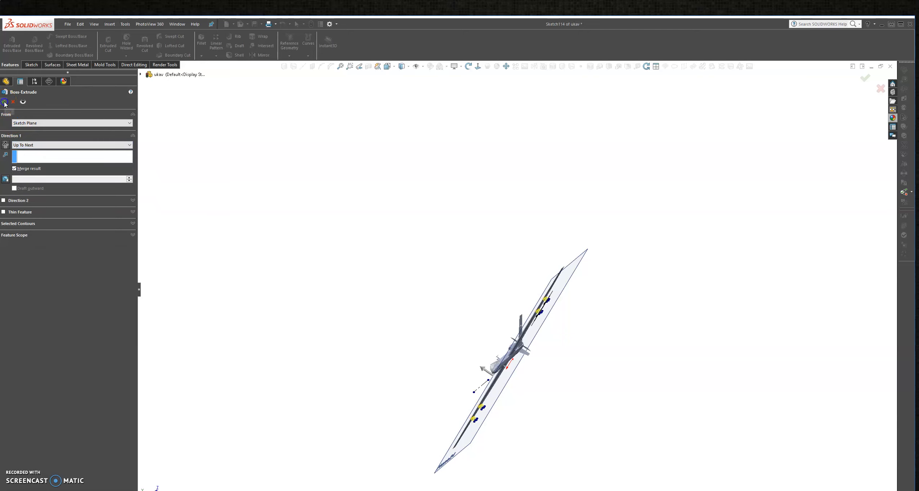
left_click(4, 103)
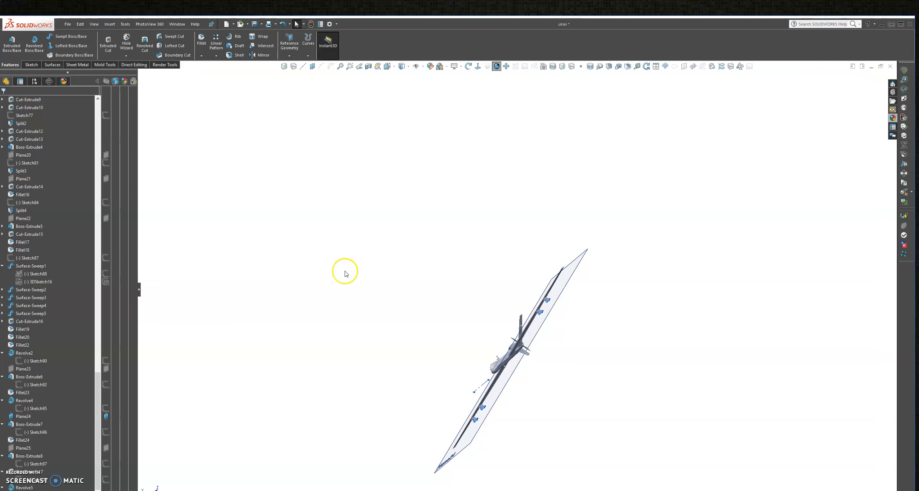
- Examine the extruded underwing pylons from perspective and side views, including where they meet the wing's underside
left_click_drag(394, 340, 495, 245)
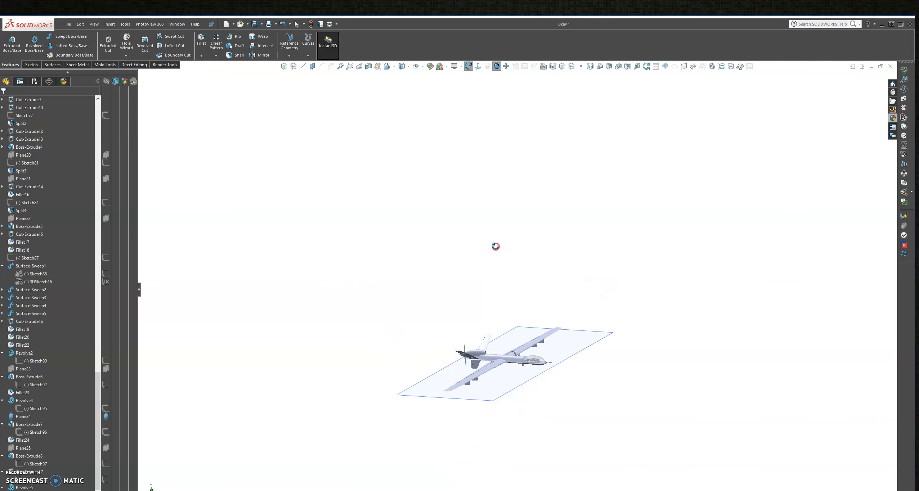
key("Escape")
scroll(492, 370, "down", 6)
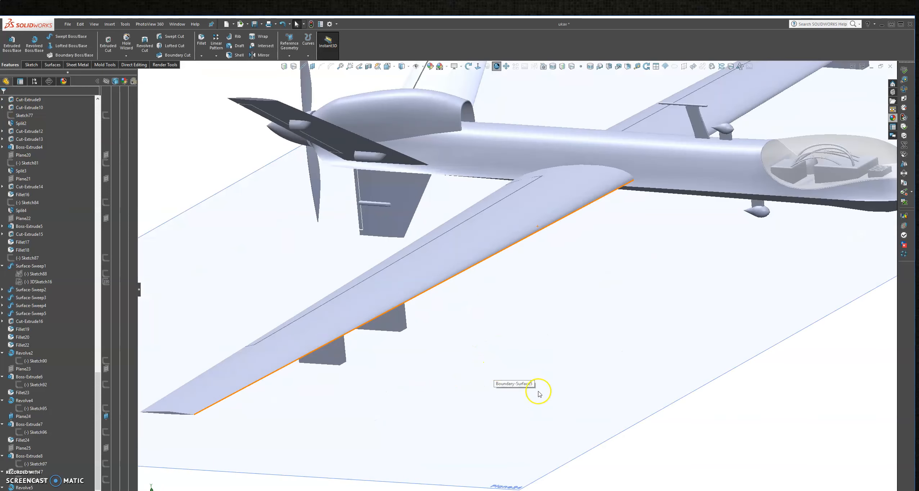
middle_click_drag(390, 334, 409, 312)
left_click(445, 290)
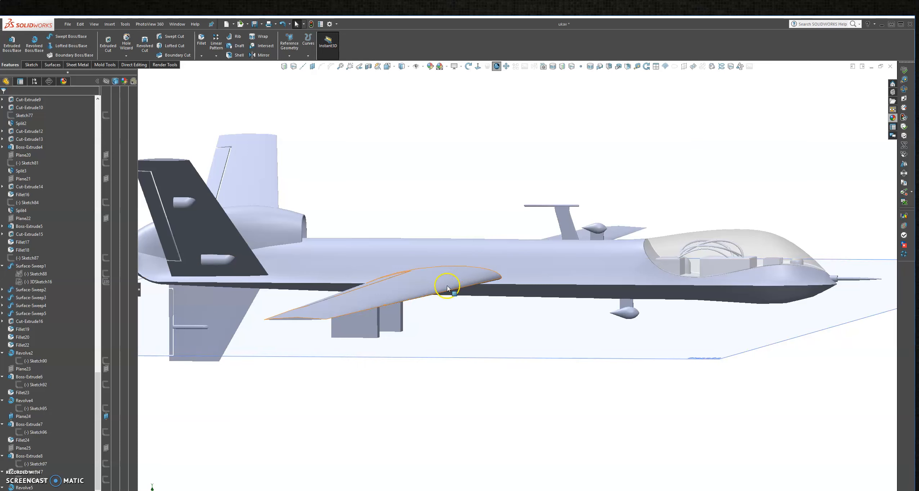
key("space")
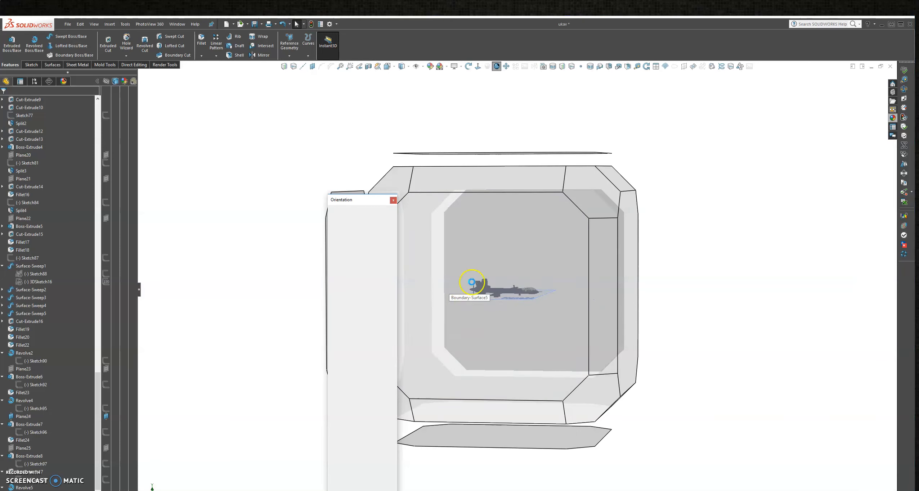
left_click(493, 278)
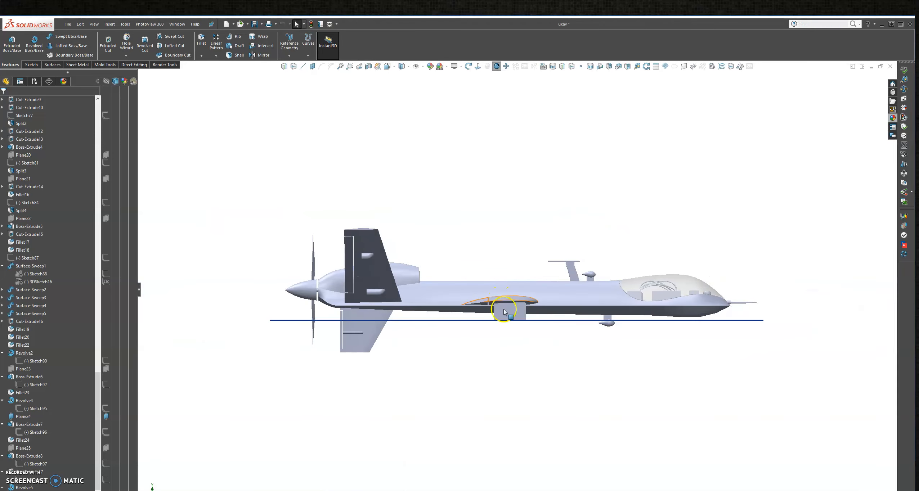
scroll(521, 323, "up", 5)
scroll(521, 323, "up", 3)
middle_click_drag(529, 230, 558, 277)
scroll(563, 282, "down", 8)
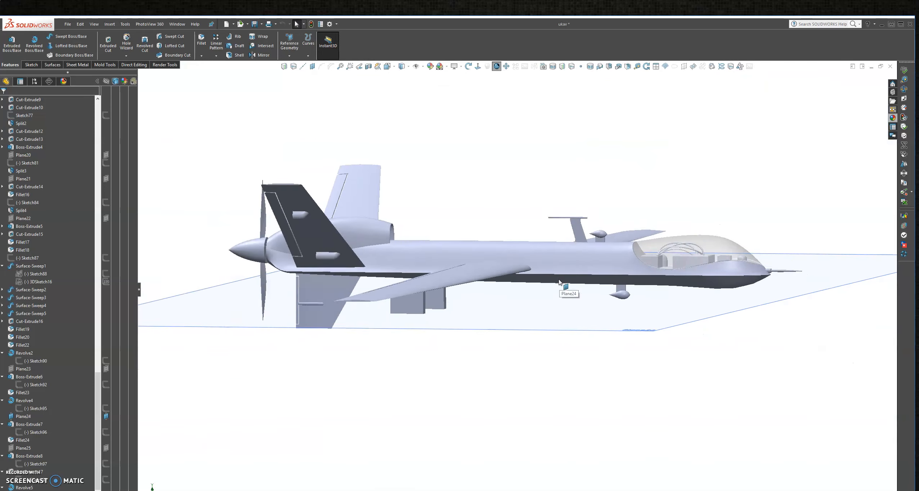
scroll(464, 298, "up", 9)
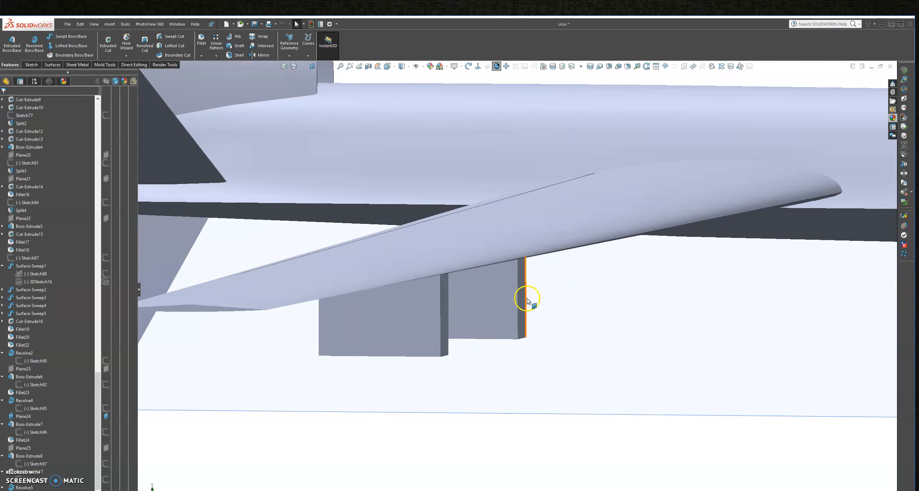
- Start a sketch on the front face of one inner underwing pylon, viewed face-on
left_click(524, 300)
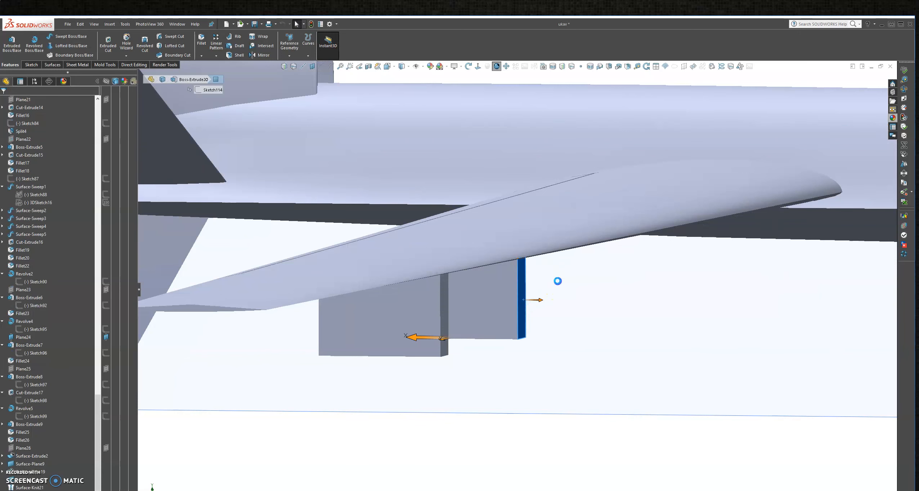
key("f")
scroll(558, 282, "up", 5)
scroll(679, 337, "down", 3)
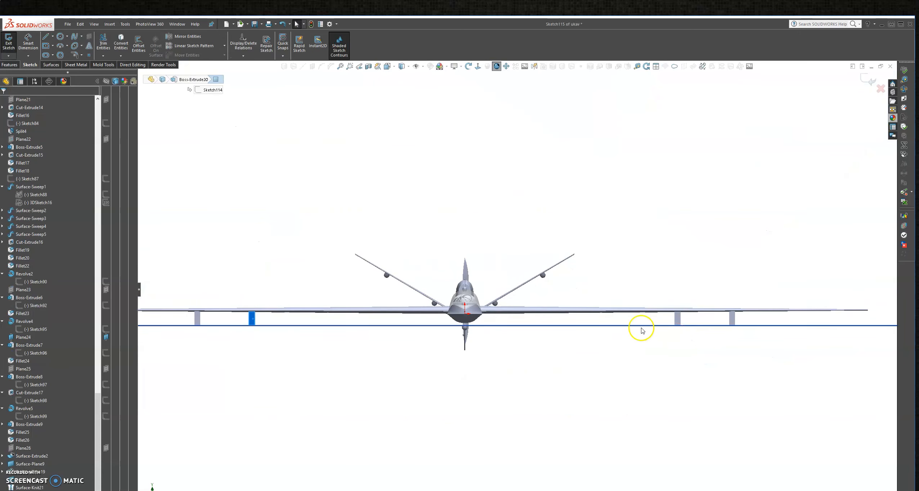
- Sketch a horizontal line about 850 mm long across all four pylons, from beyond one outer pylon to beyond the other
left_click(49, 39)
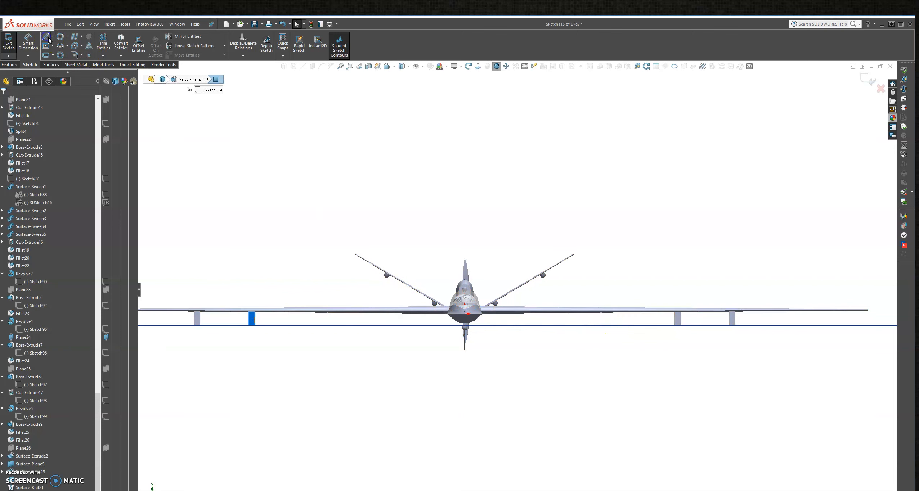
scroll(250, 326, "up", 5)
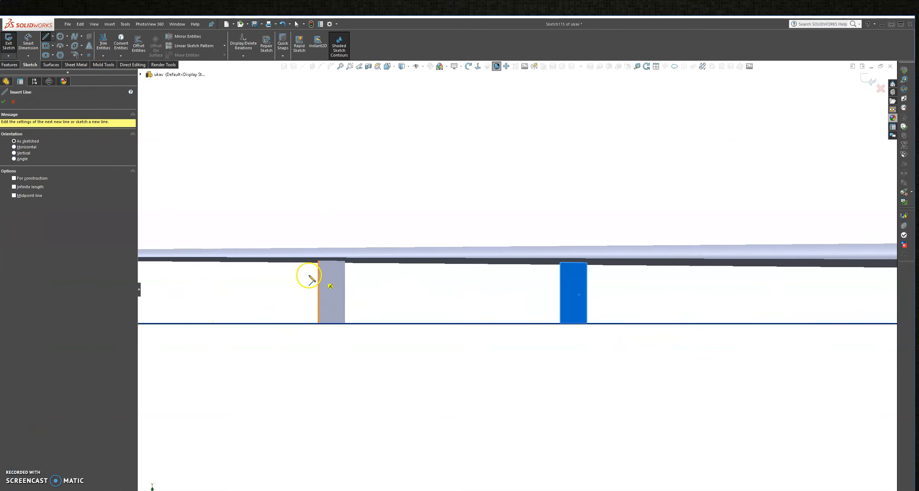
left_click(295, 284)
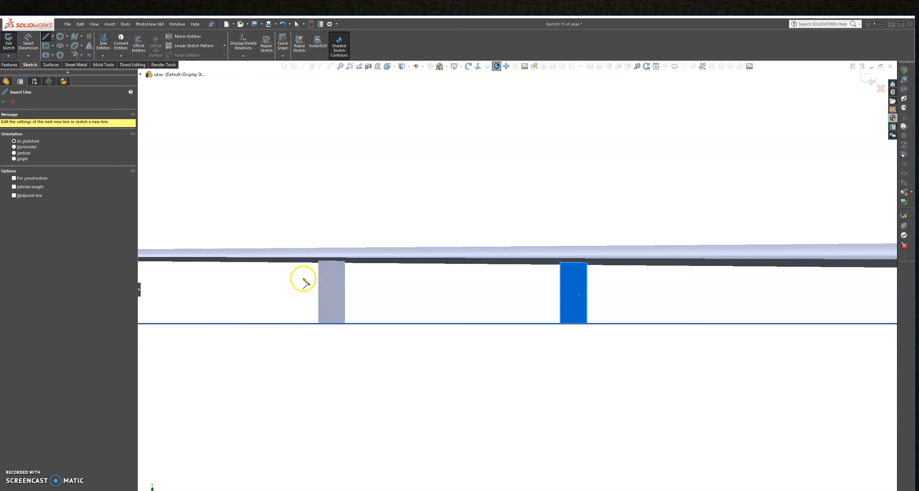
left_click(652, 287)
scroll(660, 287, "down", 6)
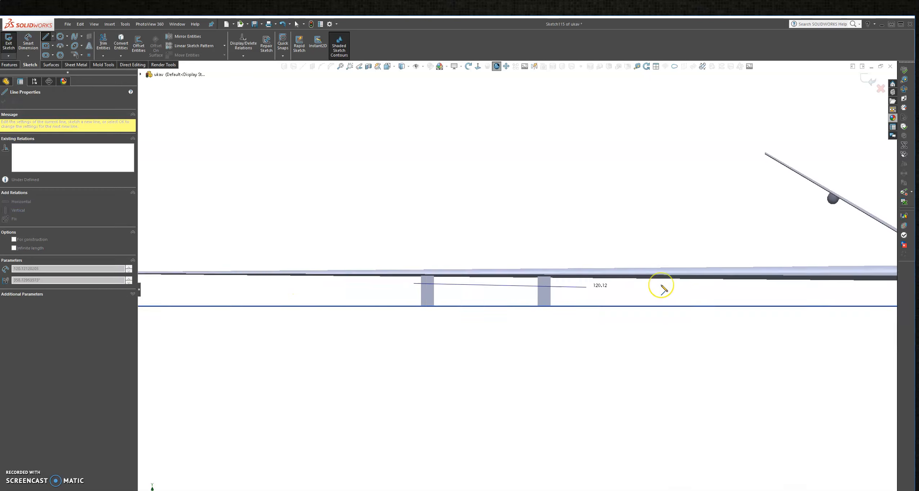
scroll(663, 289, "up", 2)
scroll(706, 289, "down", 6)
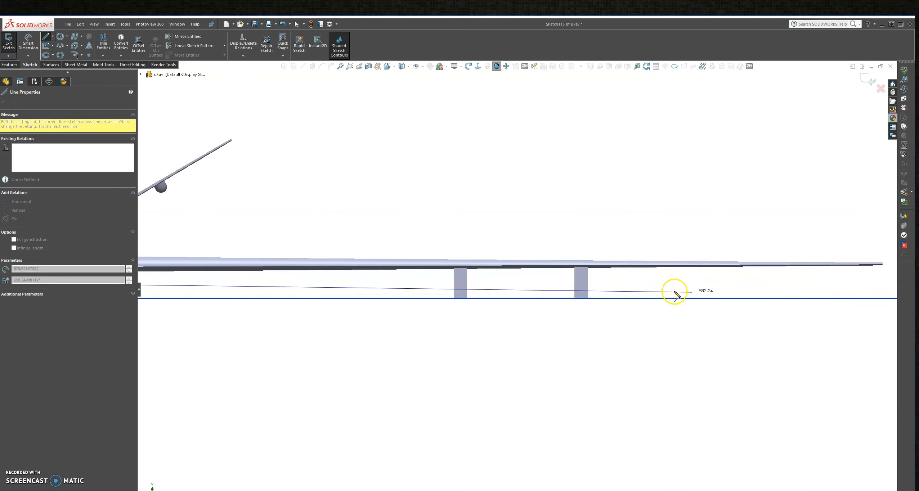
left_click(646, 276)
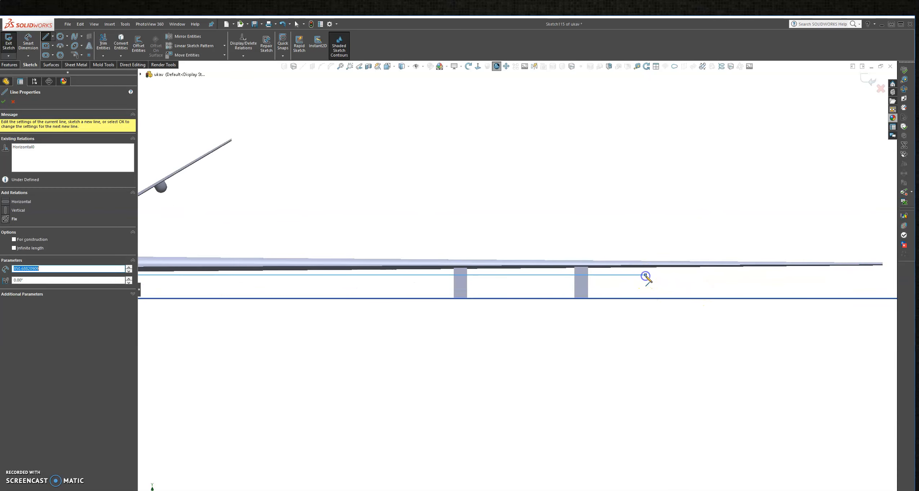
key("Escape")
- Adjust the height of the horizontal line so that it crosses the pylons slightly below the wing's underside
scroll(524, 277, "down", 4)
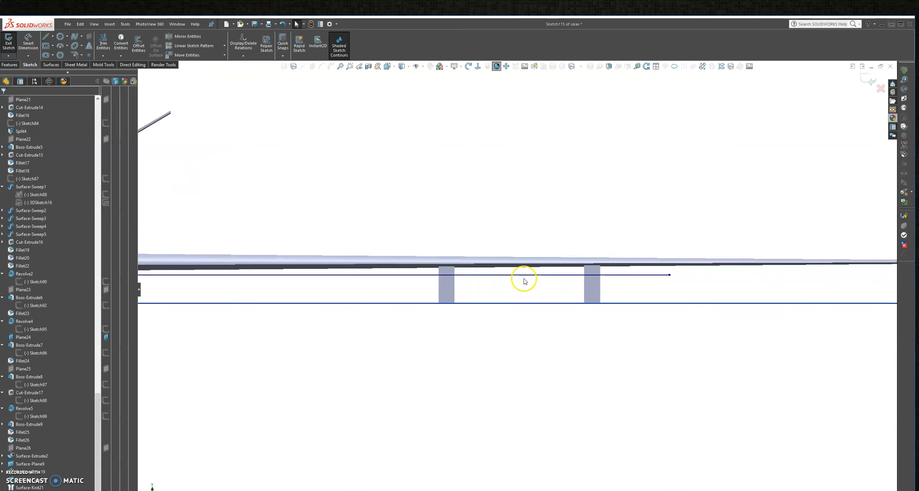
left_click_drag(483, 273, 483, 271)
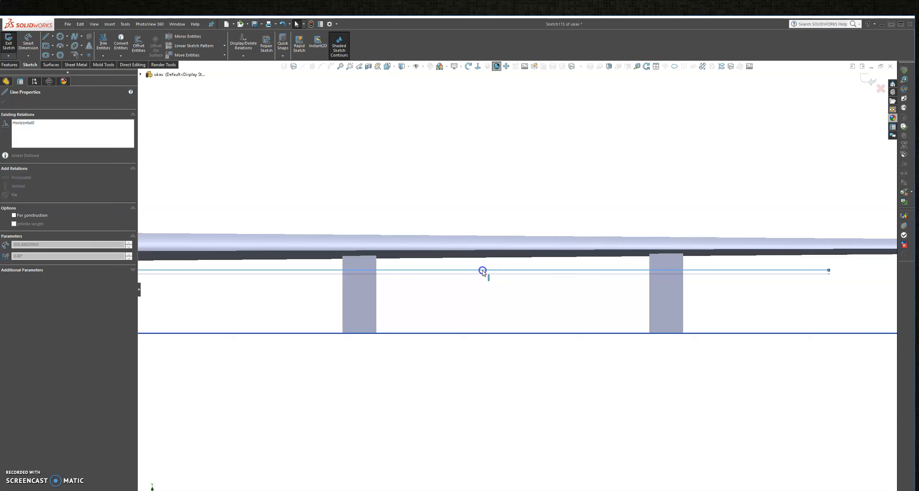
left_click_drag(482, 272, 486, 272)
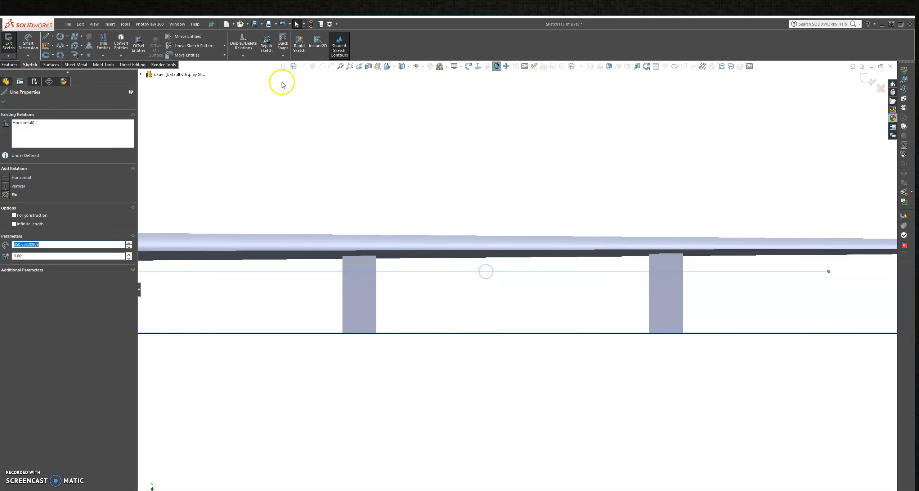
- Close the profile with three lines running below the pylons, joining both ends of the horizontal line
left_click(45, 38)
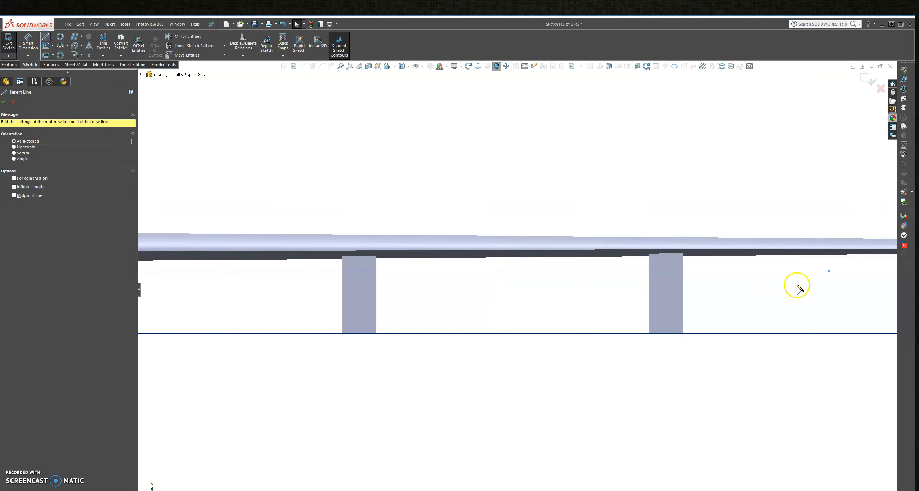
left_click(728, 411)
scroll(728, 411, "up", 8)
scroll(266, 345, "up", 5)
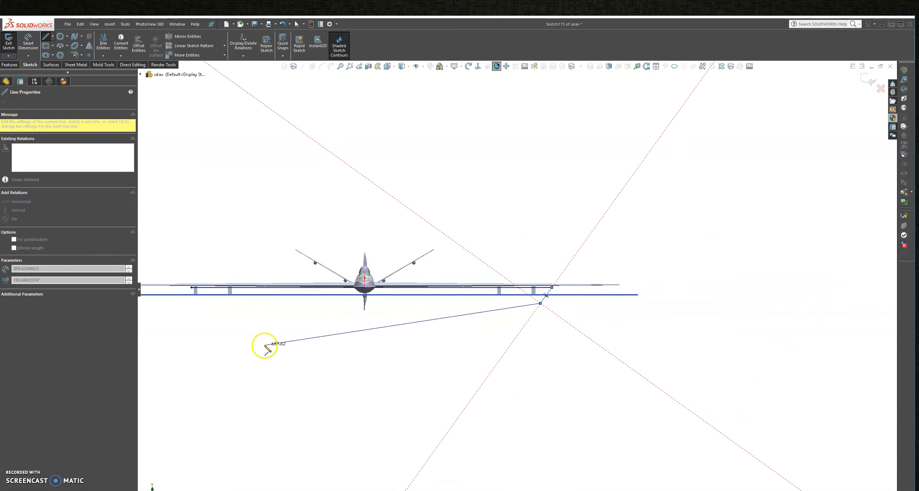
scroll(431, 306, "down", 6)
scroll(432, 307, "down", 2)
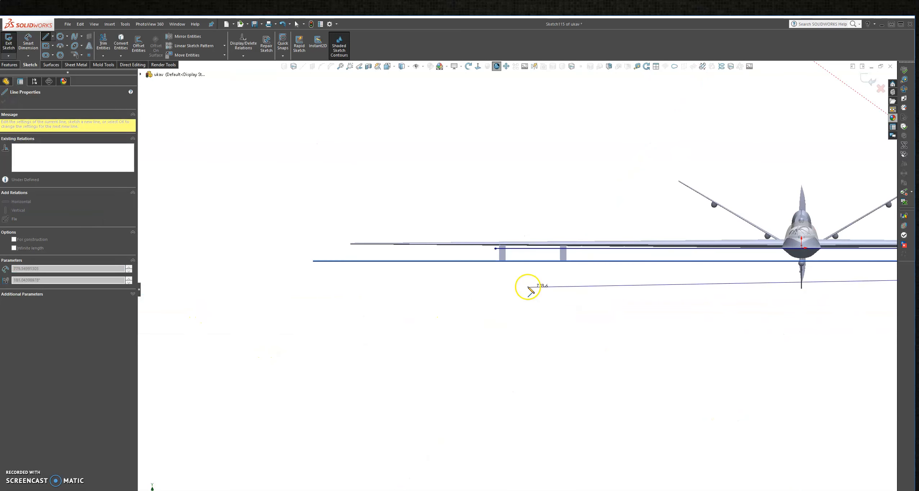
left_click(487, 284)
left_click(496, 248)
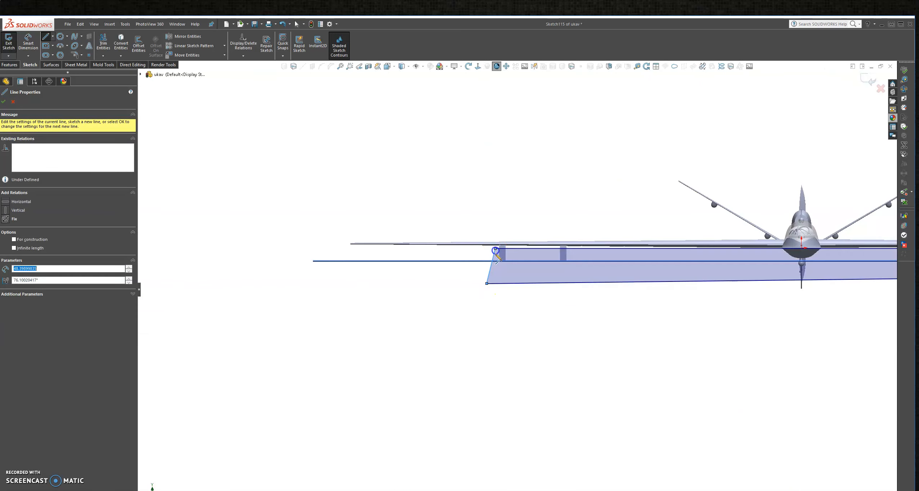
key("Escape")
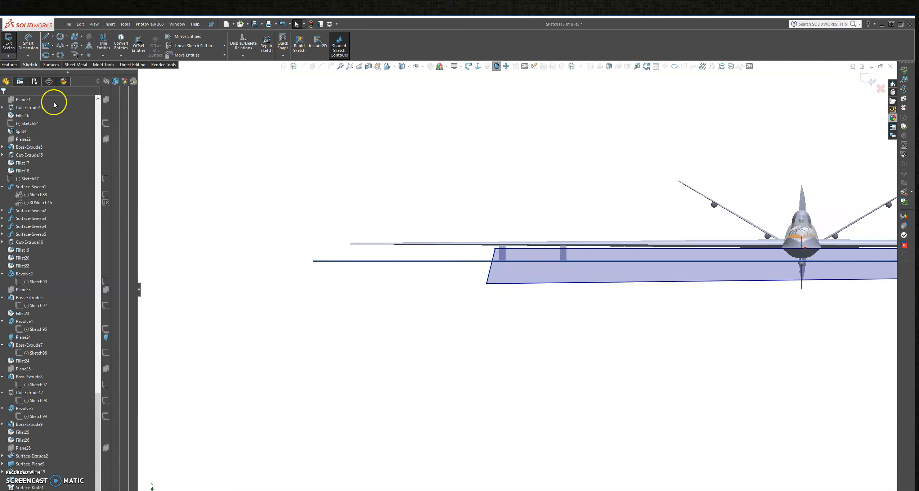
- Try to cut the pylons with the closed profile as a 62 mm blind extruded cut from the sketch plane
left_click(13, 67)
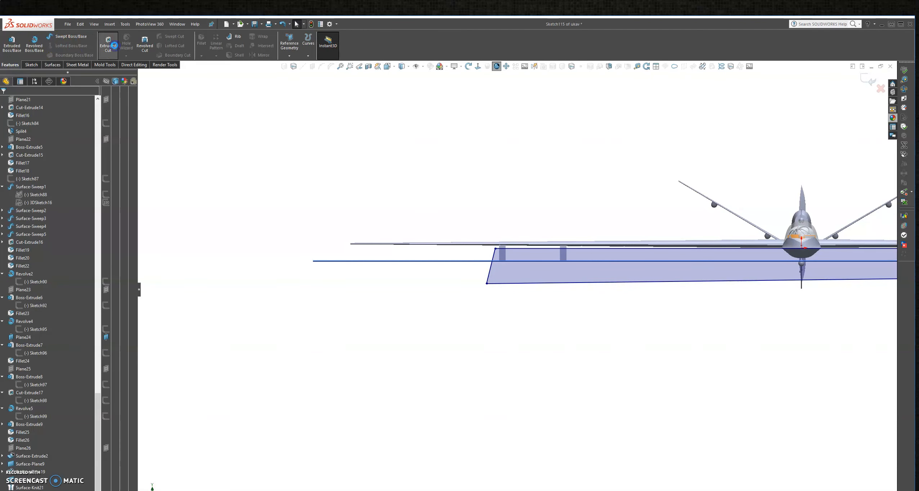
left_click(108, 43)
mouse_move(537, 188)
middle_mouse_down()
mouse_move(653, 265)
mouse_move(513, 284)
middle_mouse_up()
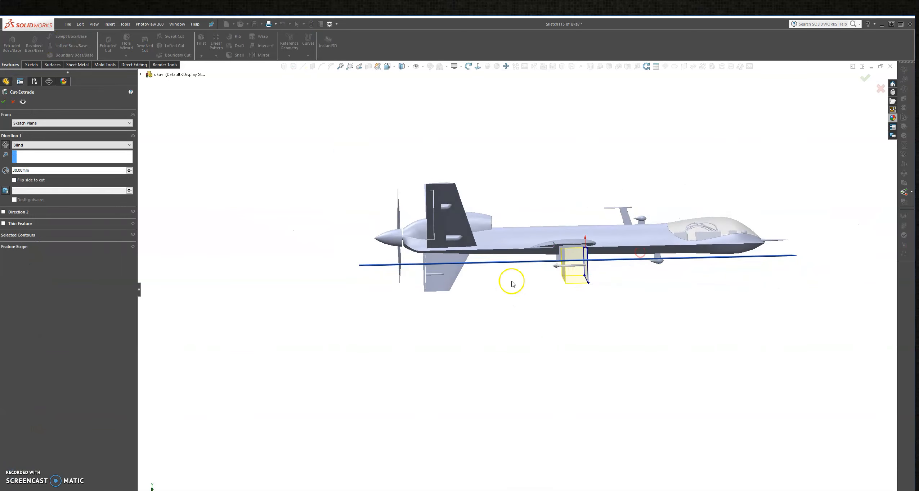
left_click_drag(552, 268, 539, 267)
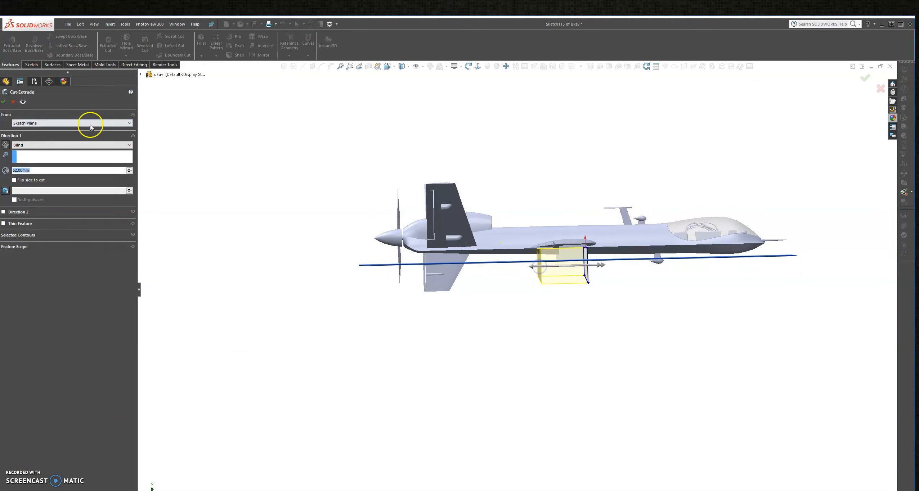
left_click(4, 102)
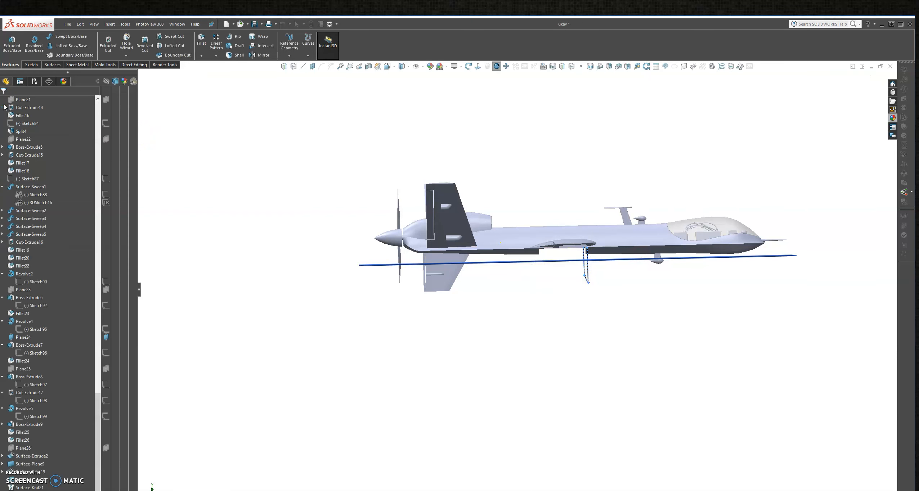
- Remove the 62 mm cut and reopen its sketch for editing in a front view
mouse_move(611, 328)
middle_mouse_down()
mouse_move(575, 289)
mouse_move(593, 285)
mouse_move(609, 306)
mouse_move(599, 318)
mouse_move(611, 335)
mouse_move(621, 322)
mouse_move(587, 317)
mouse_move(598, 242)
mouse_move(602, 286)
middle_mouse_up()
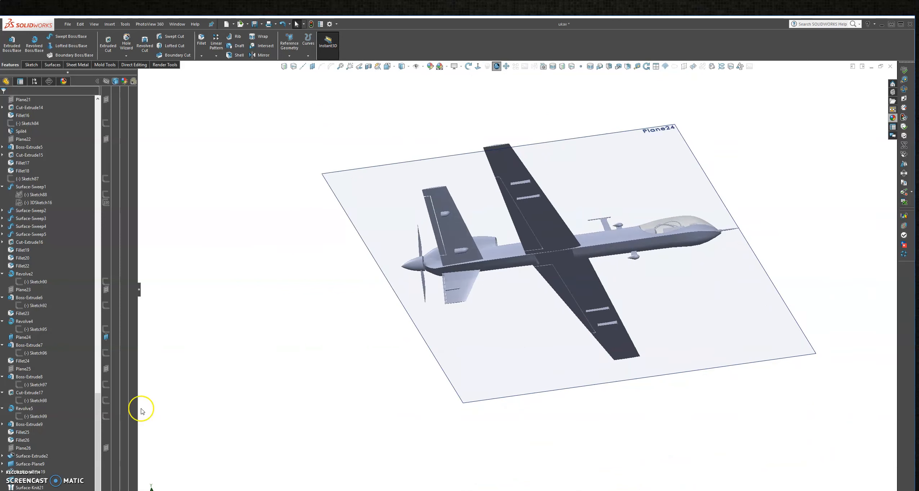
scroll(87, 448, "down", 1)
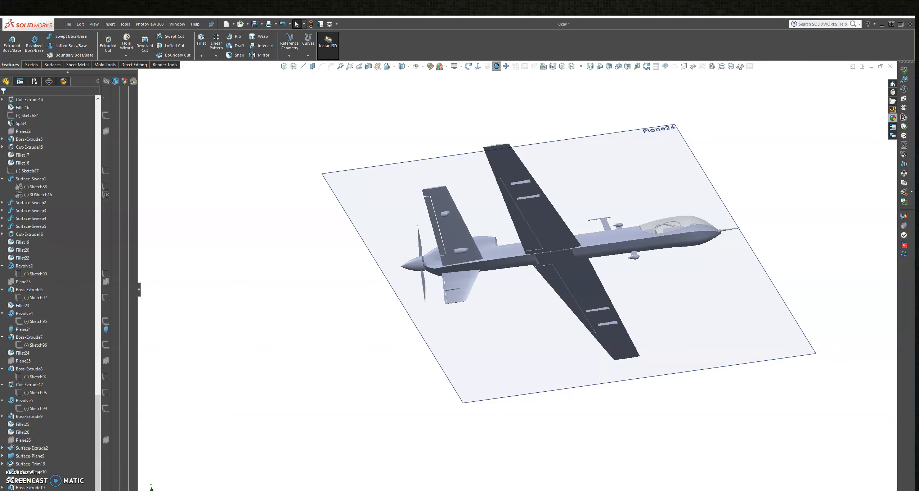
left_click(29, 99)
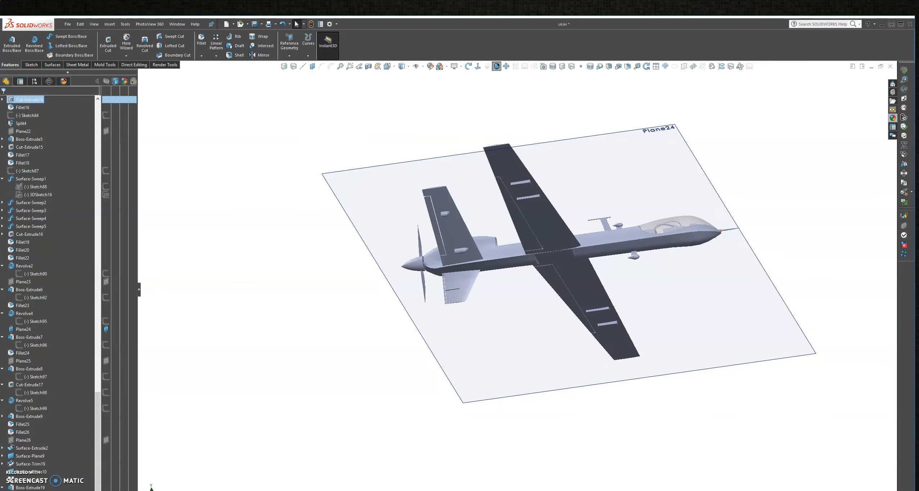
scroll(59, 404, "down", 1)
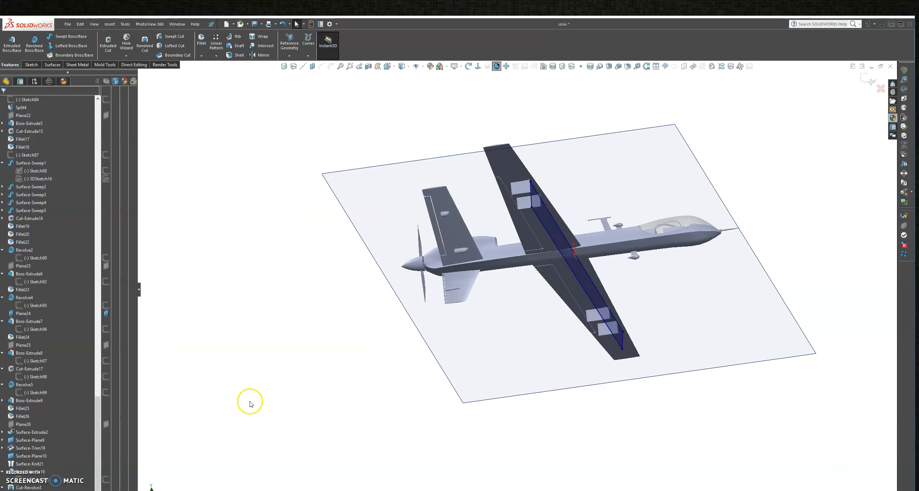
scroll(727, 303, "down", 6)
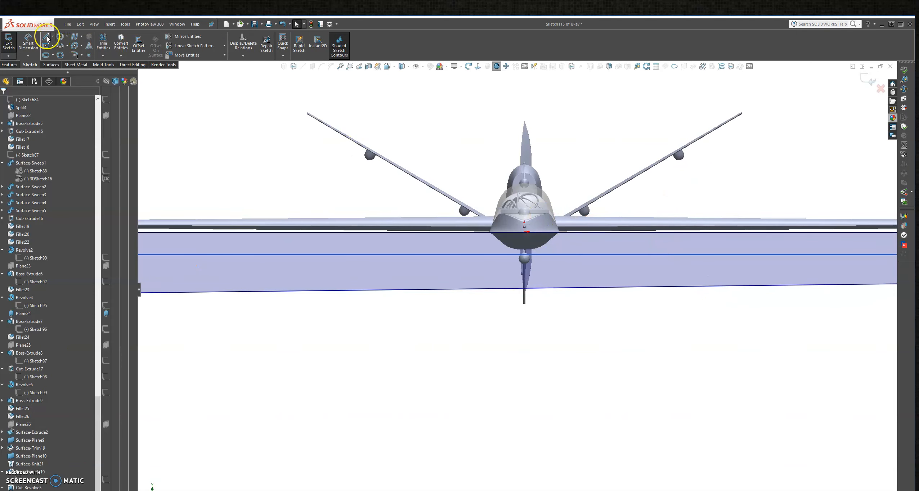
- Sketch a vertical line across the profile on each side of the fuselage and trim away the horizontal segments between them
left_click(450, 232)
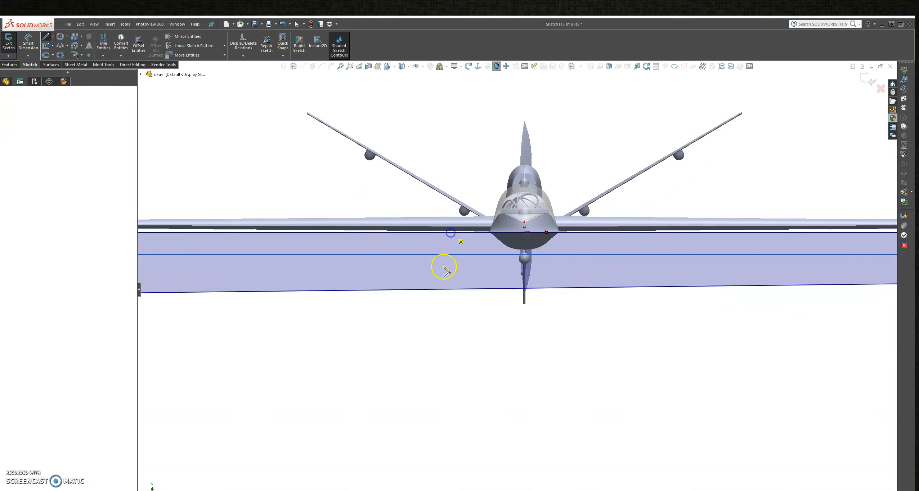
left_click(450, 289)
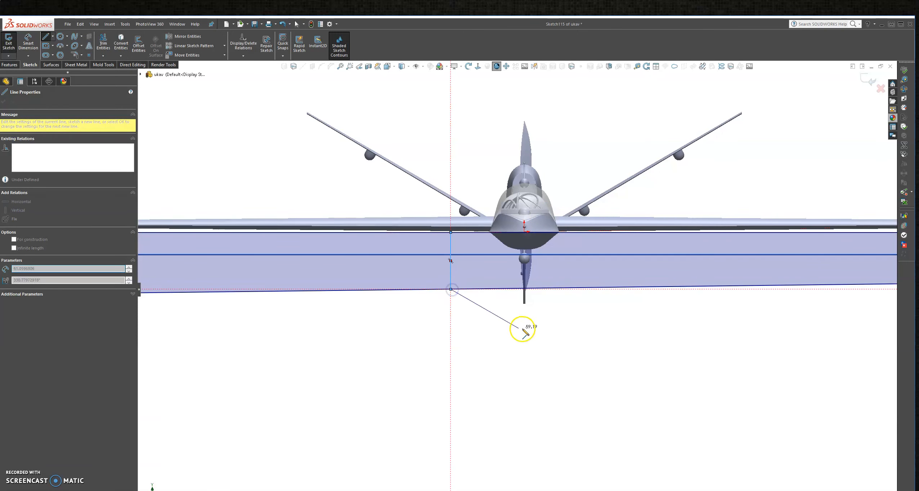
key("Escape")
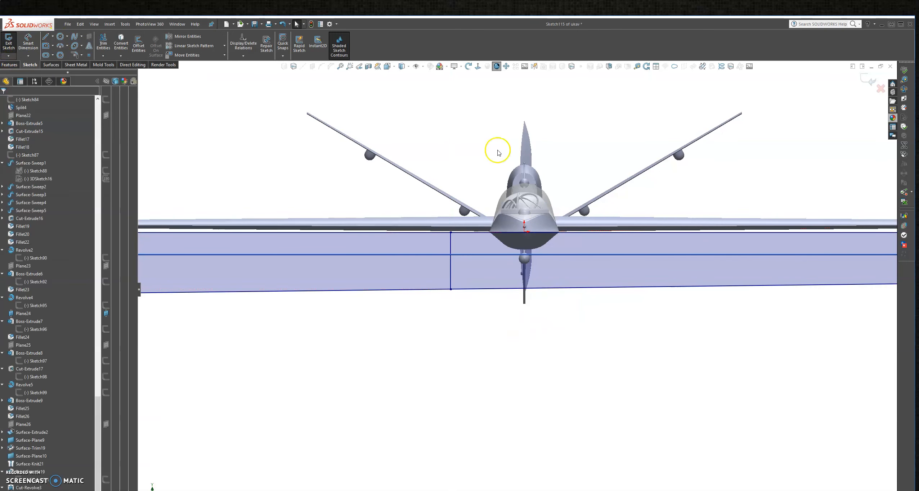
left_click(48, 39)
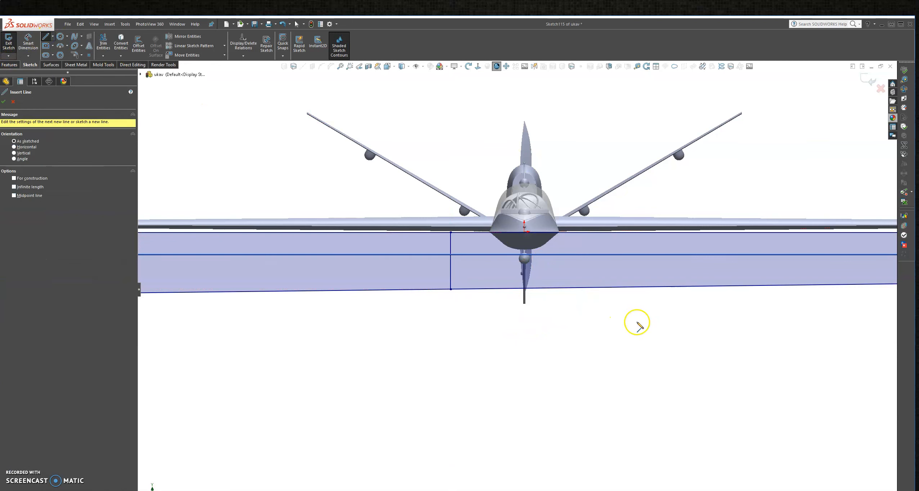
left_click(602, 289)
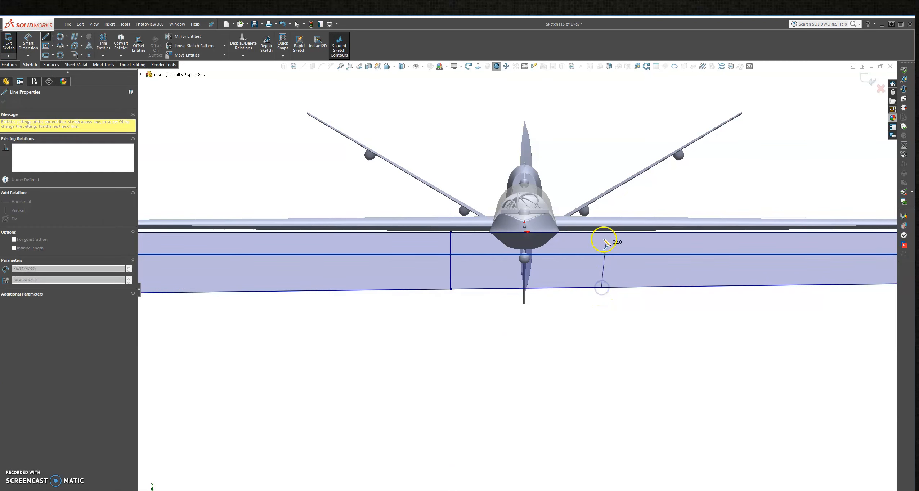
left_click(601, 233)
key("Escape")
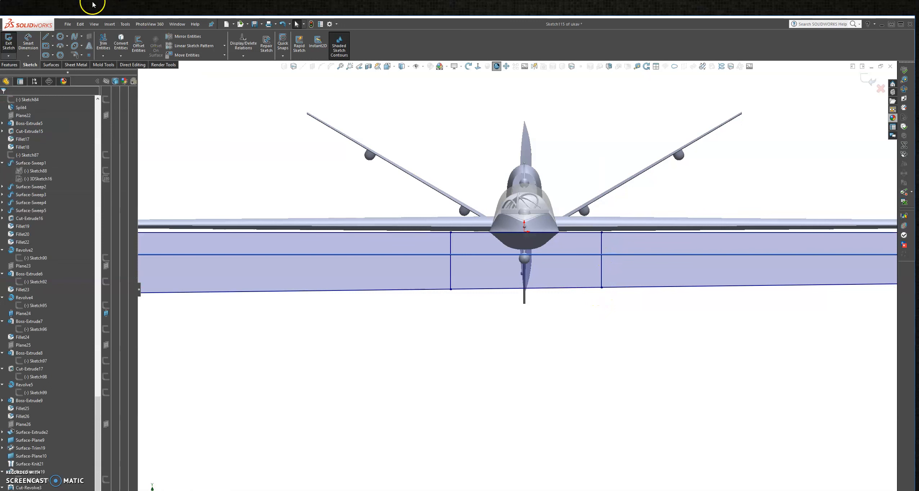
left_click_drag(512, 355, 551, 194)
left_click(4, 101)
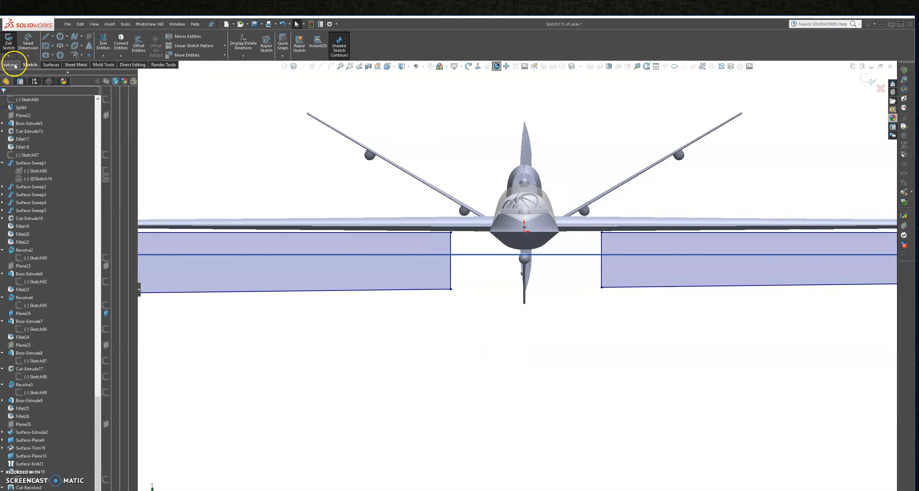
- Cut the pylons with the two closed profiles as a 111 mm blind extruded cut from the sketch plane
left_click(10, 64)
left_click(109, 42)
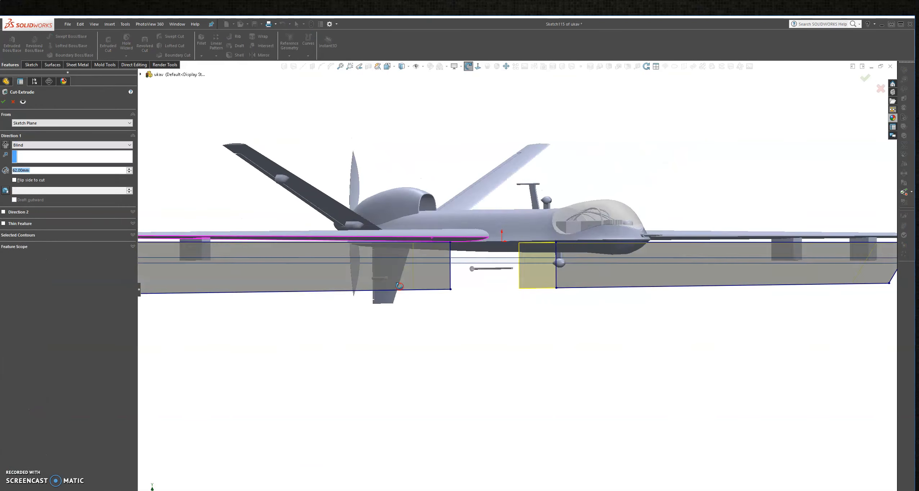
middle_click_drag(412, 260, 449, 283)
left_click_drag(435, 262, 412, 263)
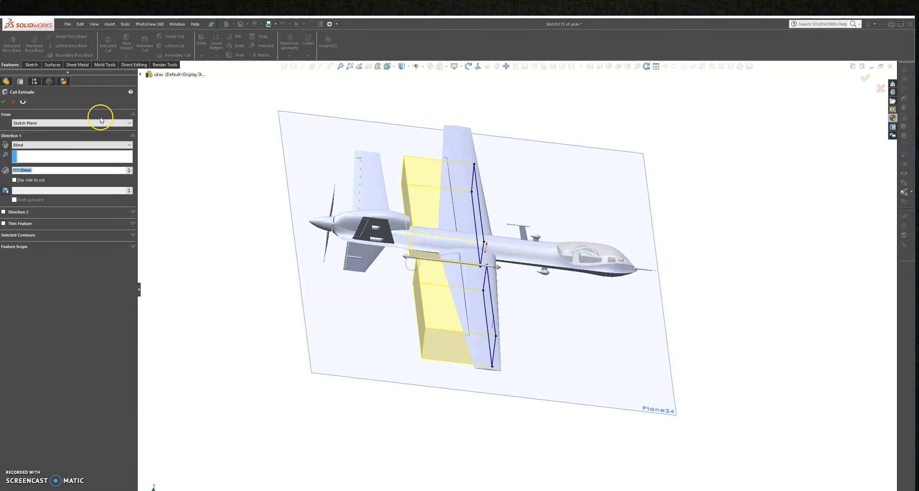
middle_click_drag(354, 323, 375, 232)
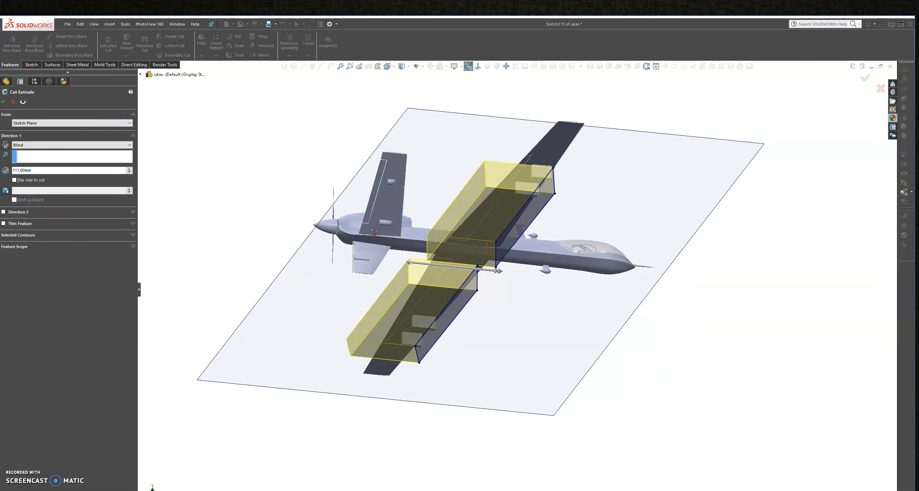
left_click(4, 102)
- Start a 24 mm fillet with a 10 mm conic radius profile on the lower front edges of both pylons under one wing
middle_click_drag(682, 344, 617, 365)
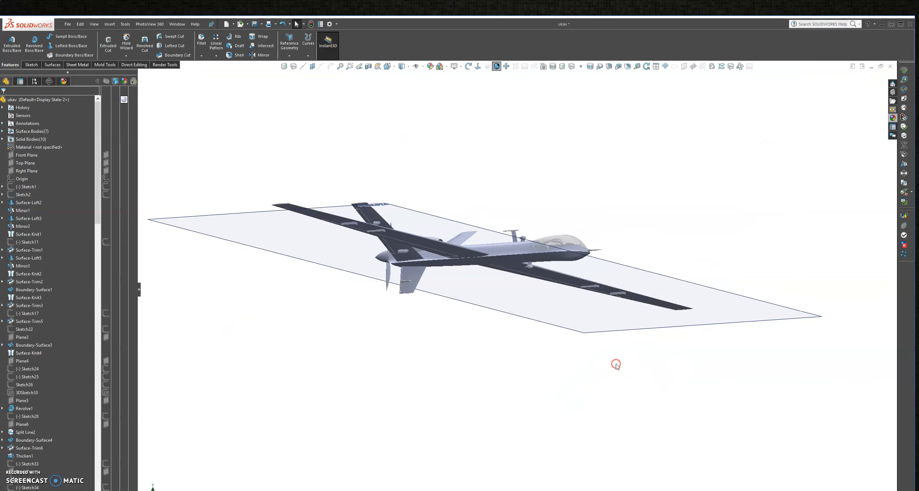
scroll(417, 245, "down", 5)
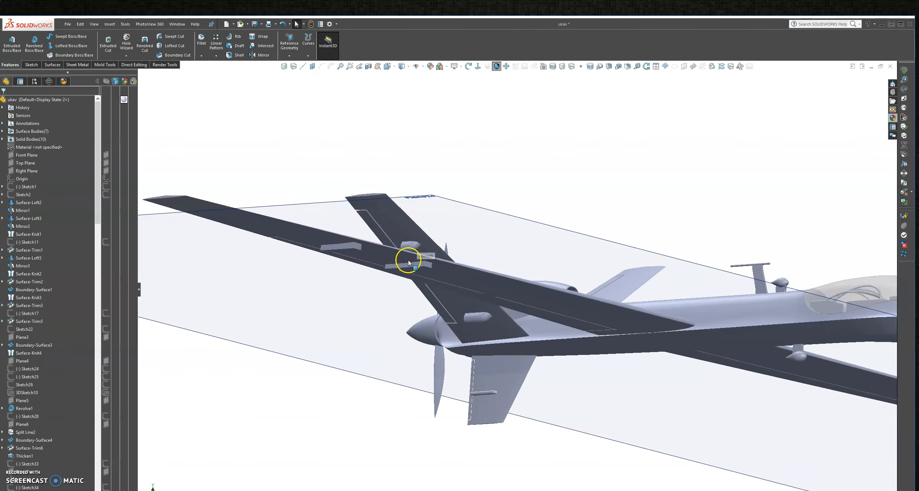
scroll(408, 261, "down", 3)
middle_click_drag(374, 299, 399, 277)
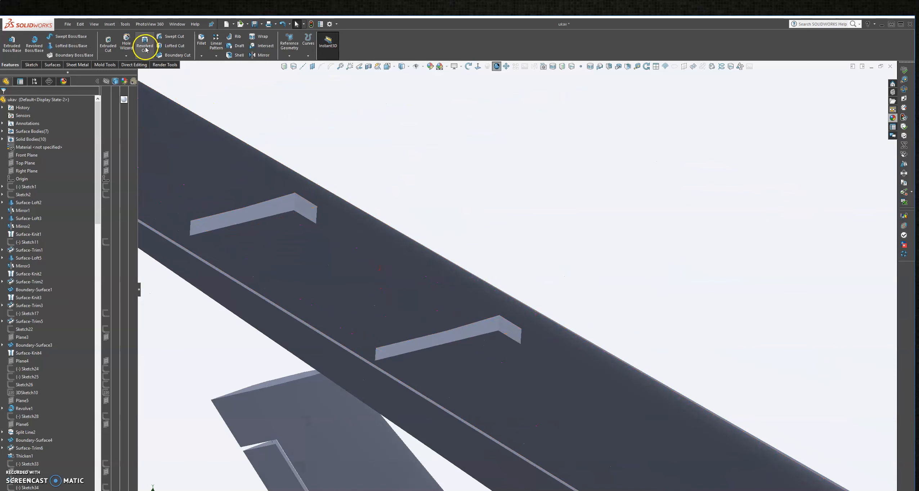
left_click(203, 39)
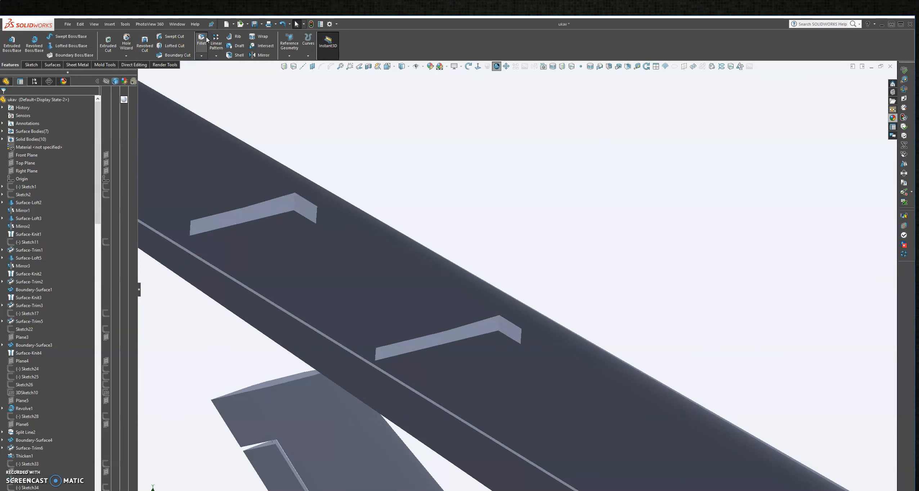
left_click(86, 236)
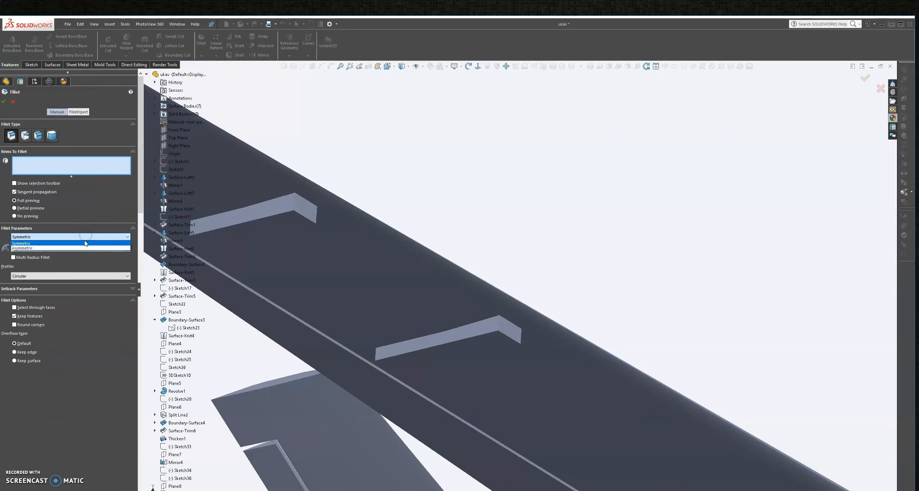
left_click(84, 219)
left_click(72, 276)
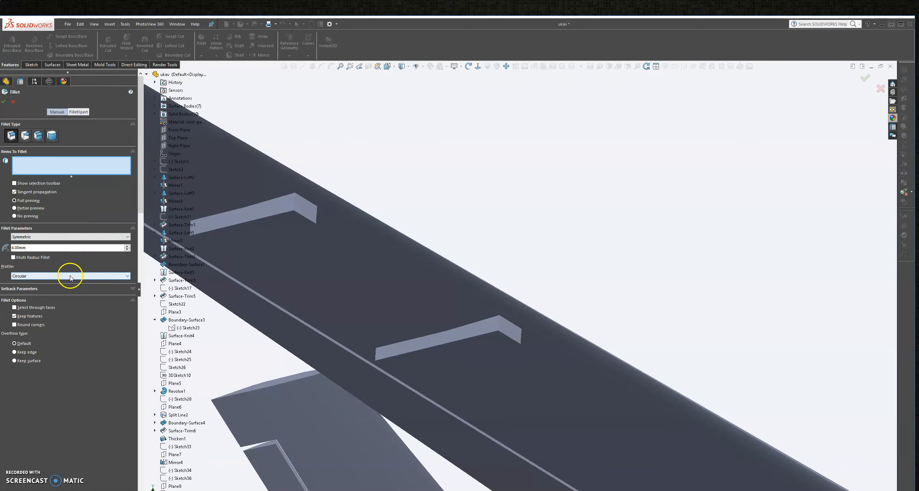
left_click(70, 292)
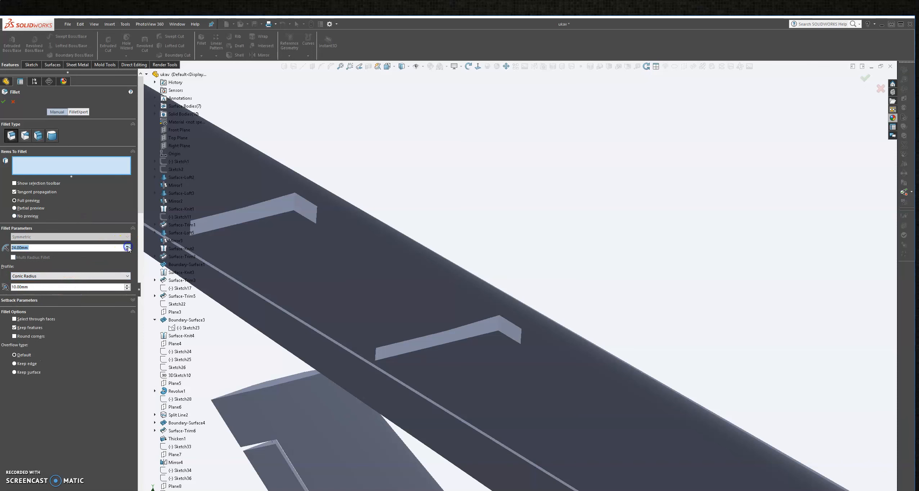
left_click(303, 217)
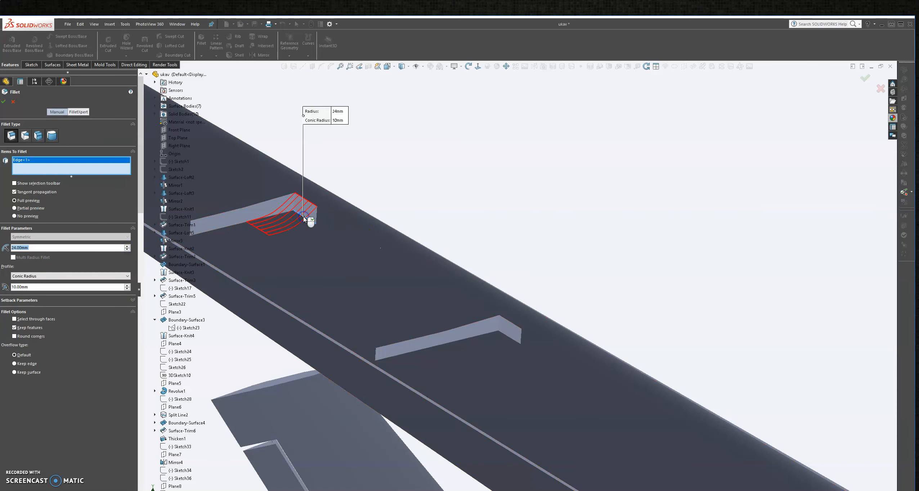
left_click(506, 338)
- Add the lower front edges of the two pylons under the opposite wing to the fillet and apply it
scroll(546, 368, "up", 10)
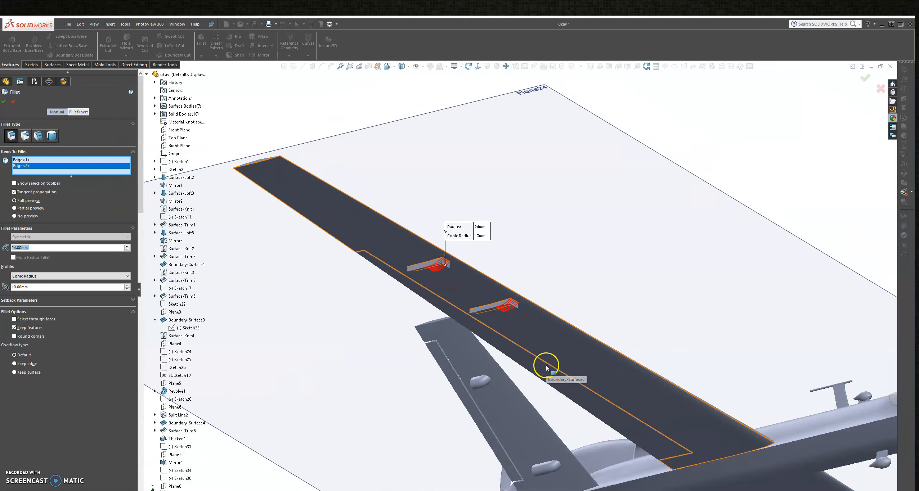
scroll(756, 419, "up", 3)
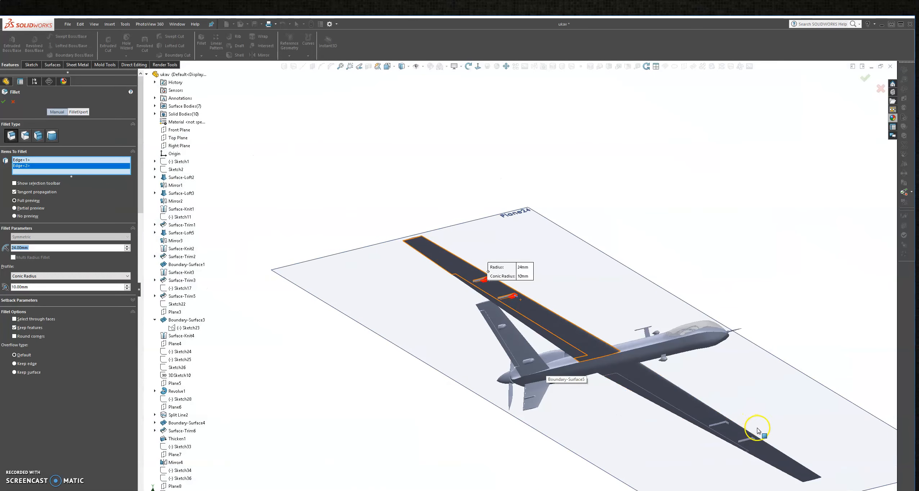
scroll(742, 434, "down", 3)
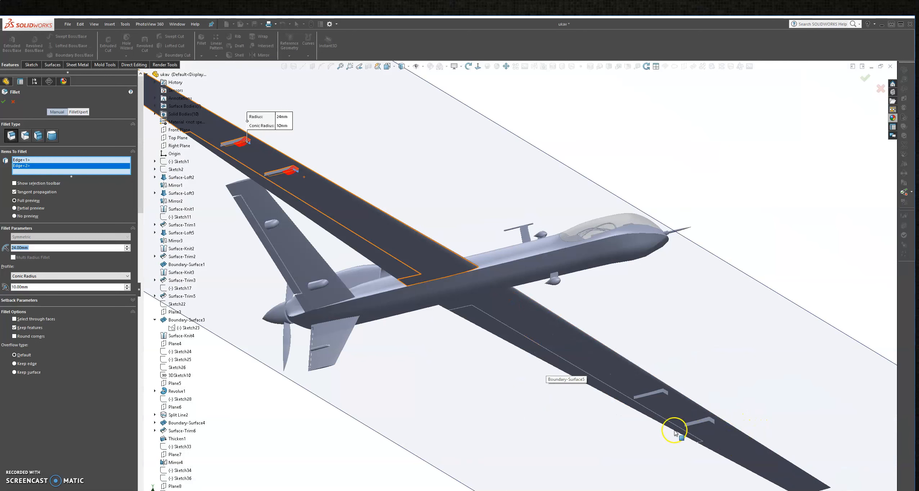
scroll(664, 396, "down", 3)
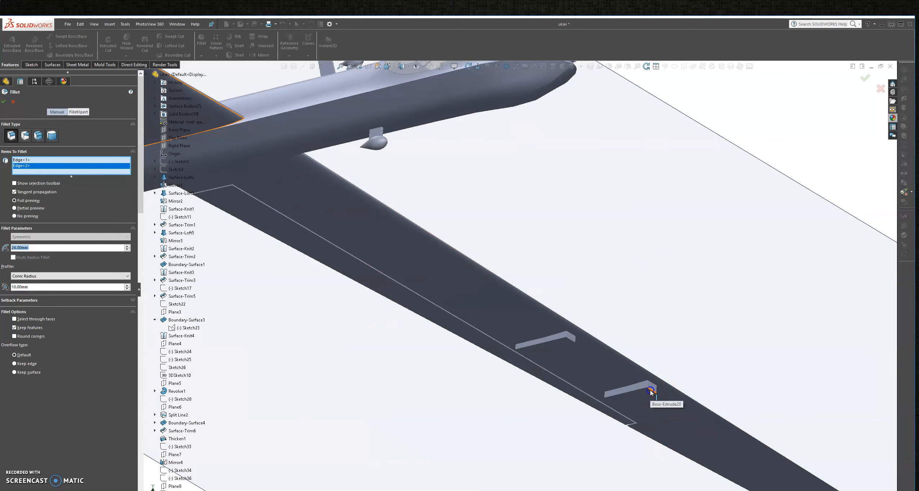
left_click(651, 392)
left_click(569, 340)
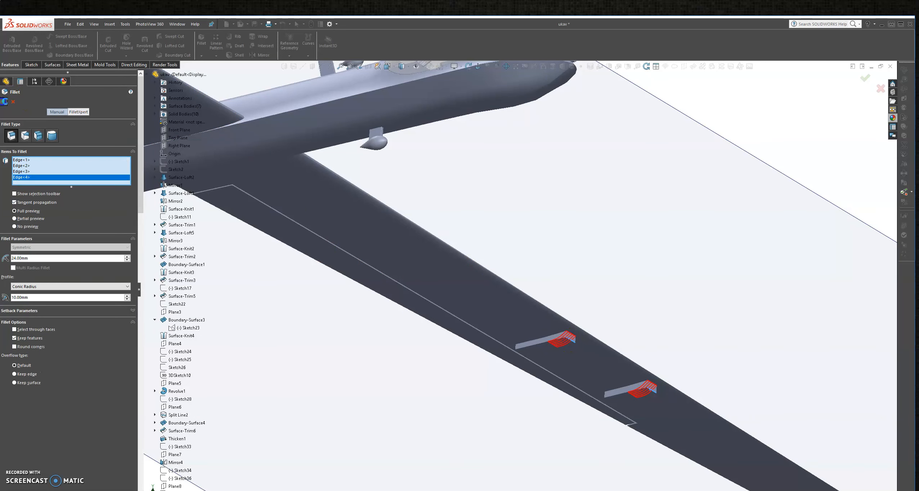
left_click(4, 103)
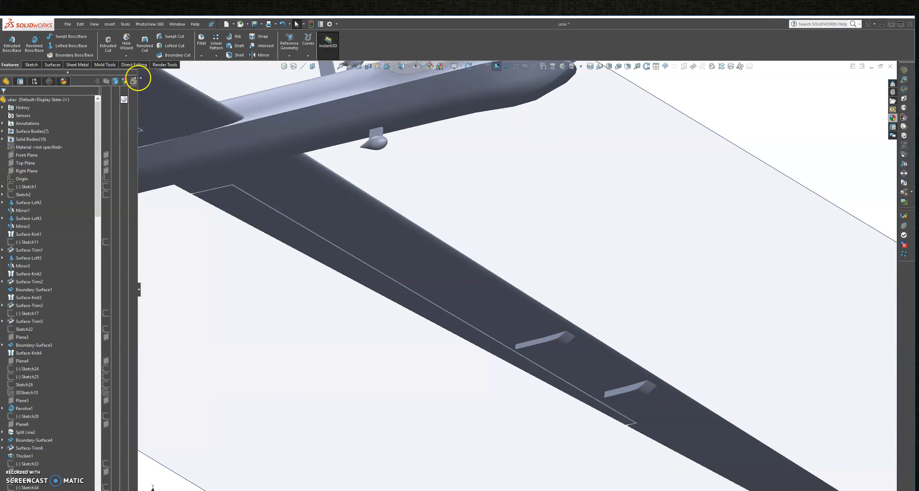
- Start a new symmetric fillet with a circular profile and a 4 mm radius
left_click(201, 40)
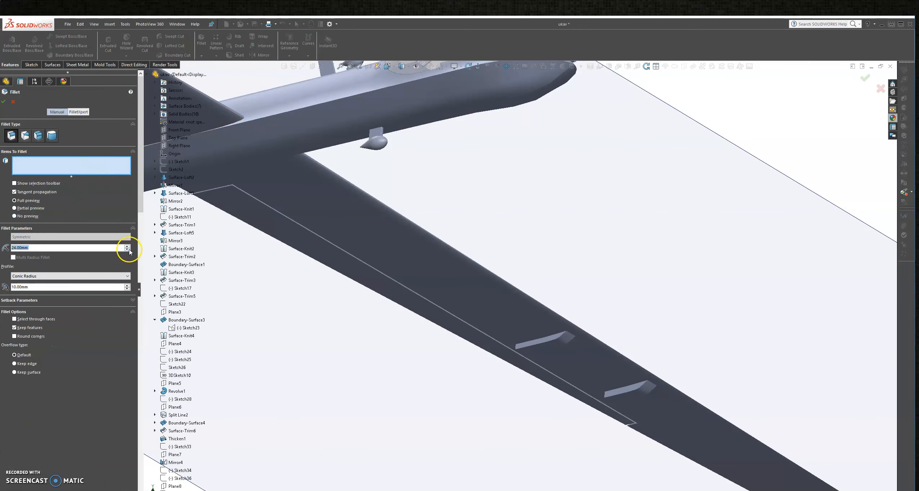
left_click(531, 345)
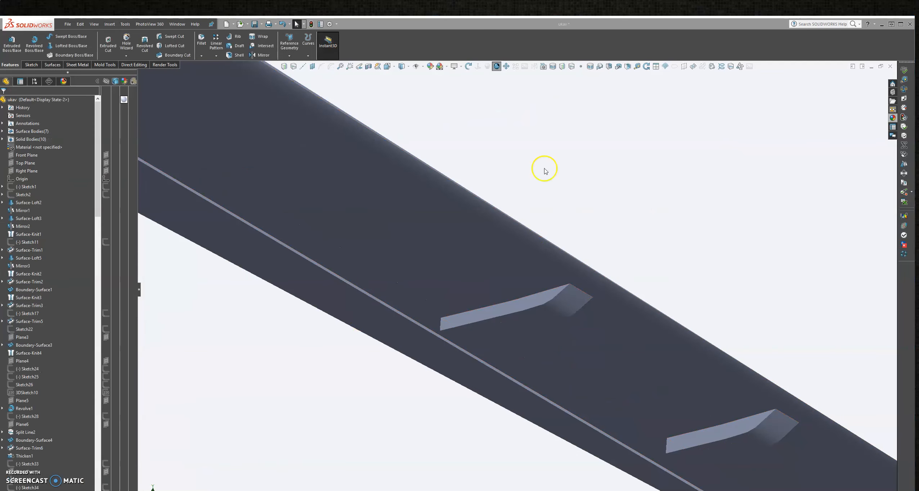
left_click(205, 40)
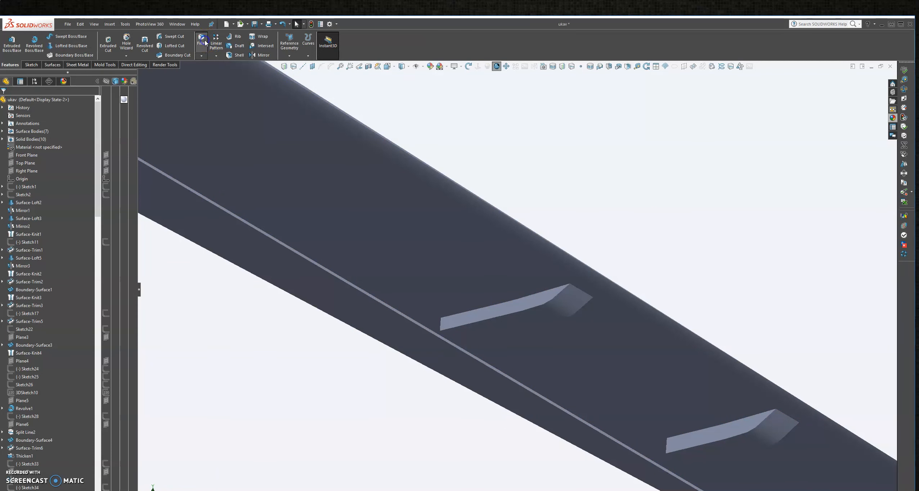
left_click(100, 280)
left_click(100, 284)
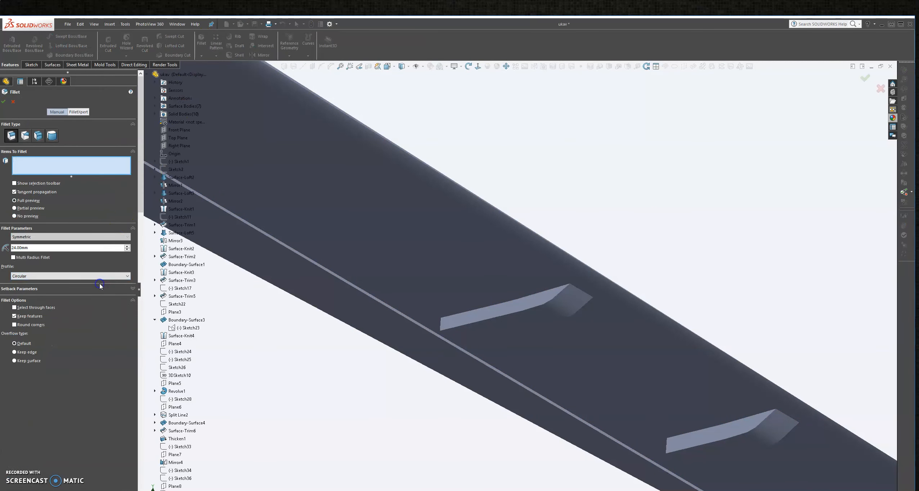
left_click(746, 454)
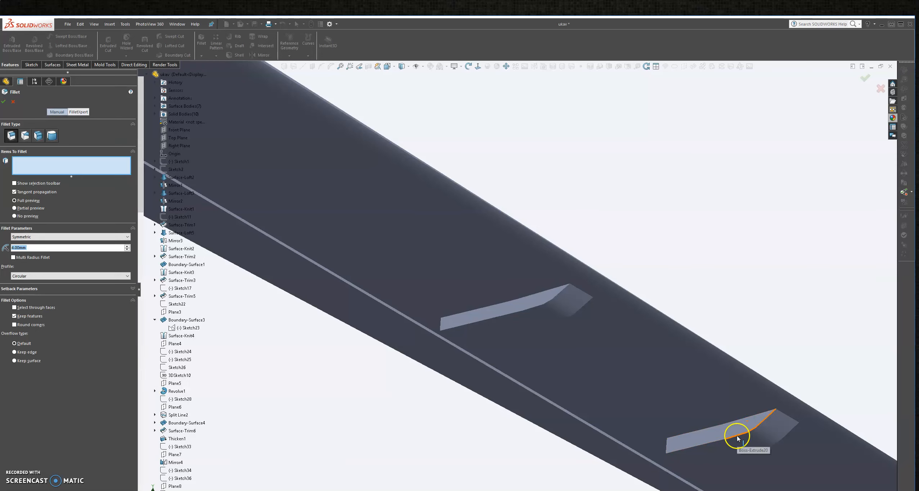
left_click(740, 437)
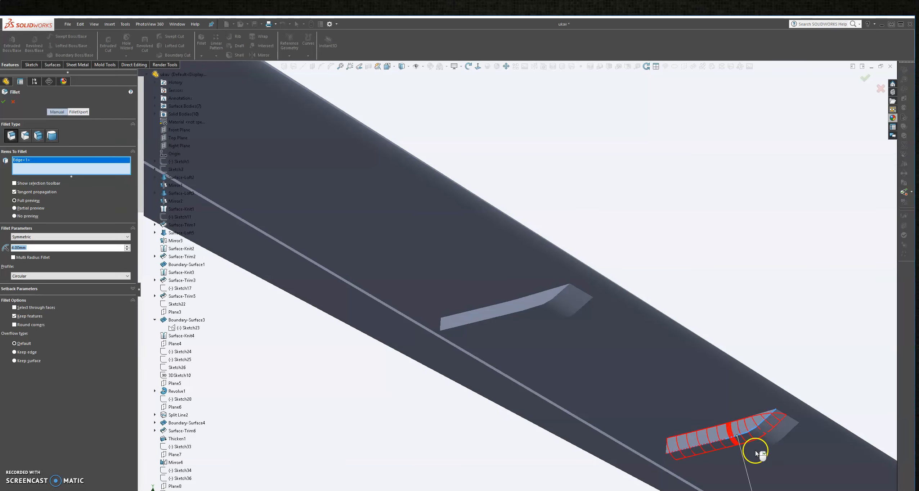
left_click(752, 451)
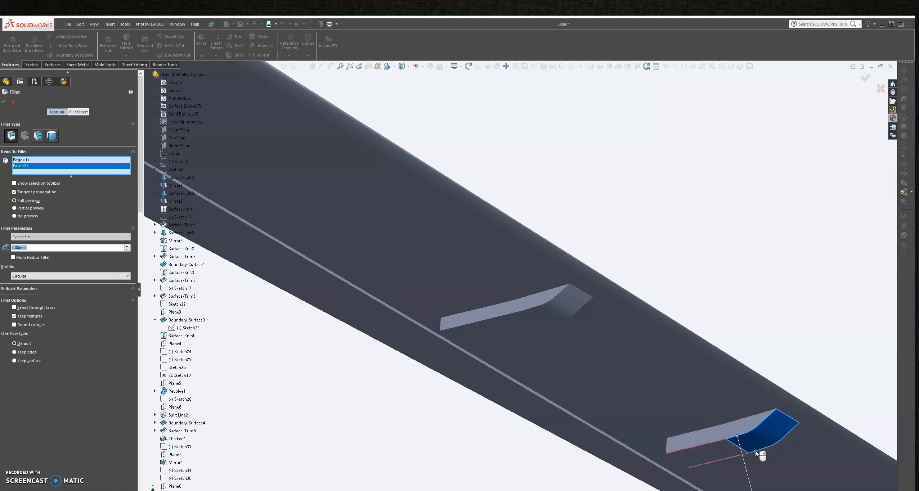
left_click(739, 455)
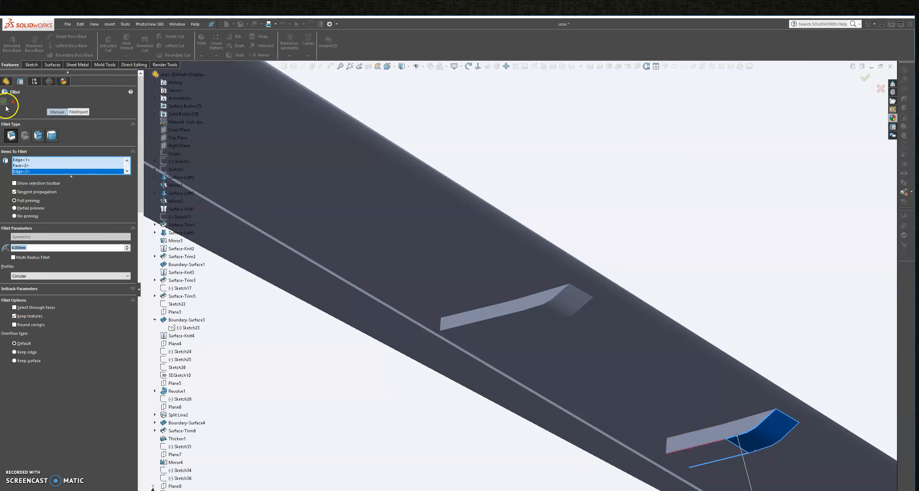
right_click(69, 166)
left_click(80, 169)
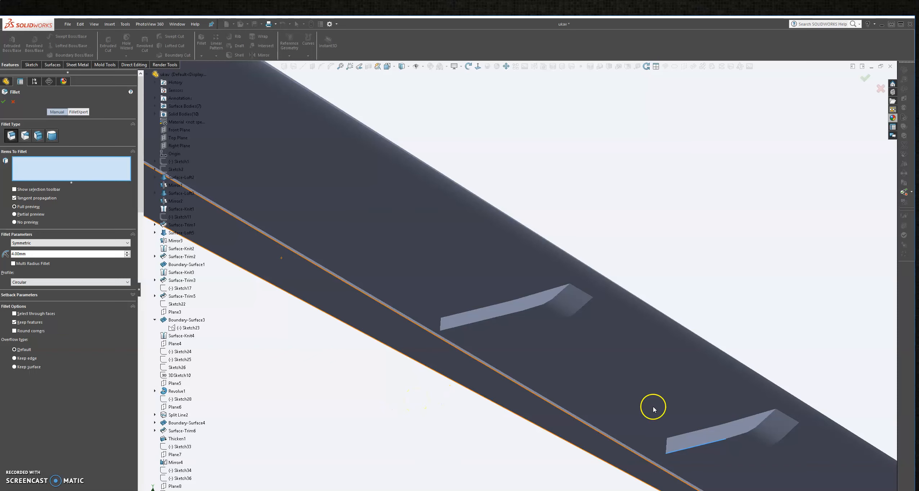
scroll(669, 423, "up", 1)
scroll(670, 423, "down", 2)
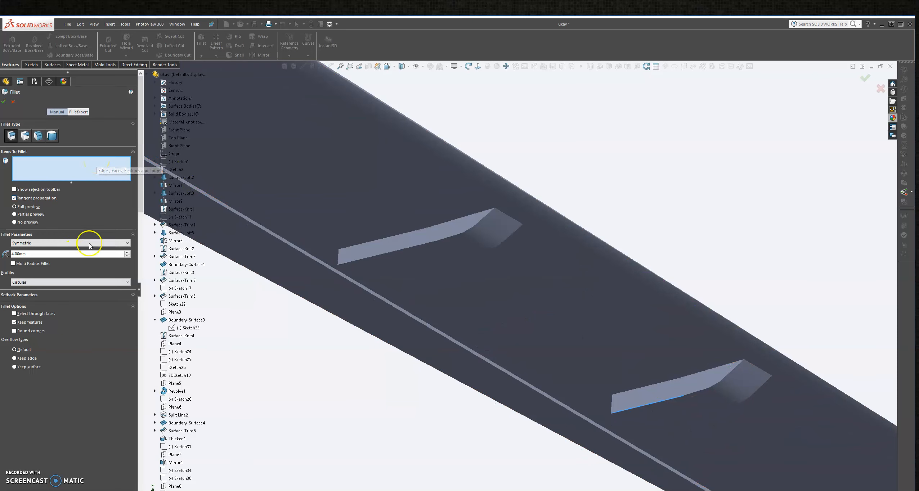
left_click(409, 249)
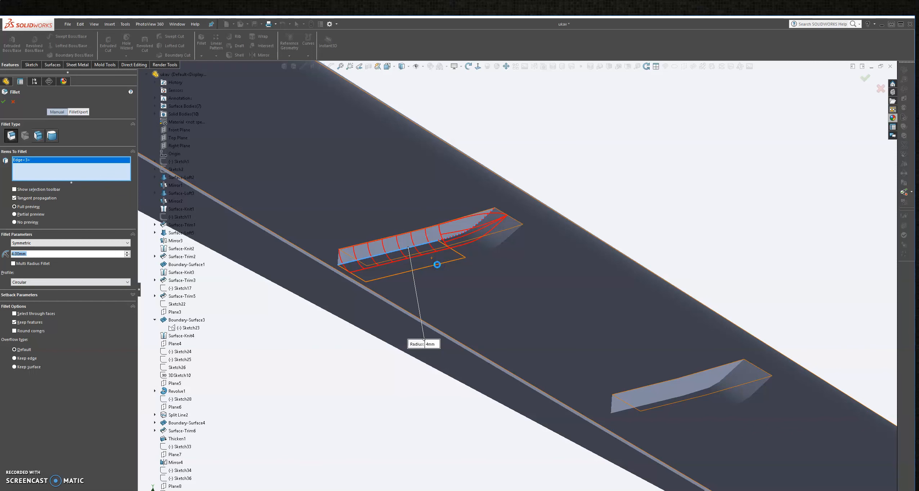
left_click(464, 287)
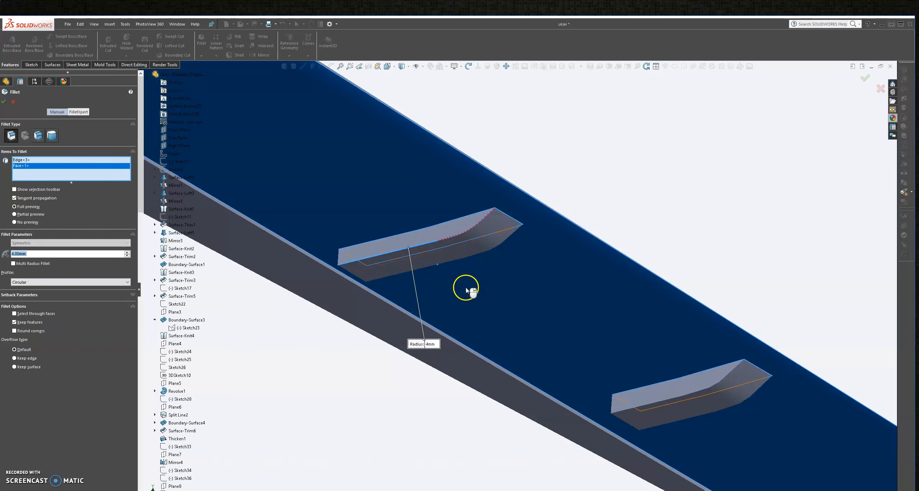
right_click(108, 174)
left_click(142, 177)
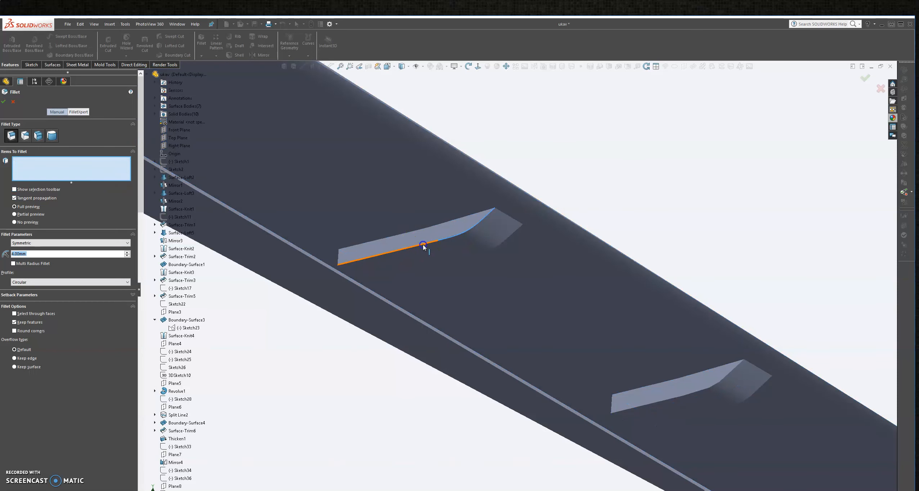
- Add both lower side edges of each of the two pylons under one wing to the 4 mm fillet
left_click(424, 247)
middle_click_drag(416, 296, 348, 265)
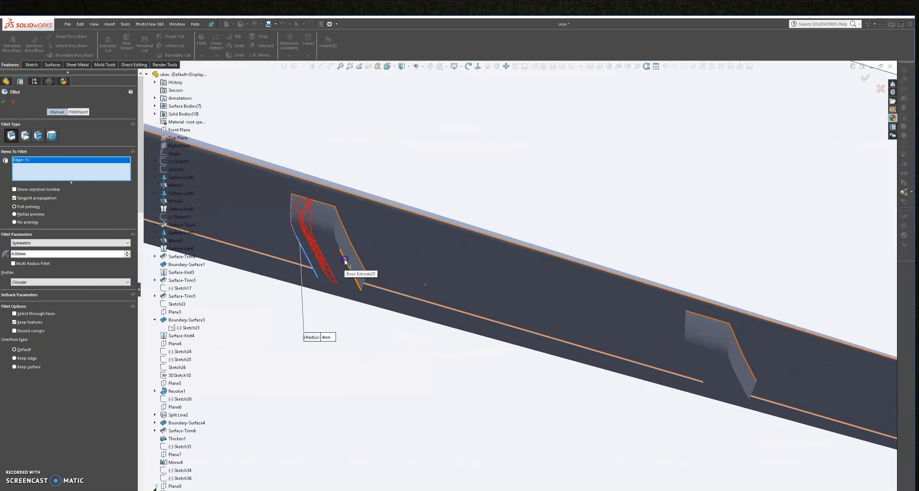
left_click(344, 262)
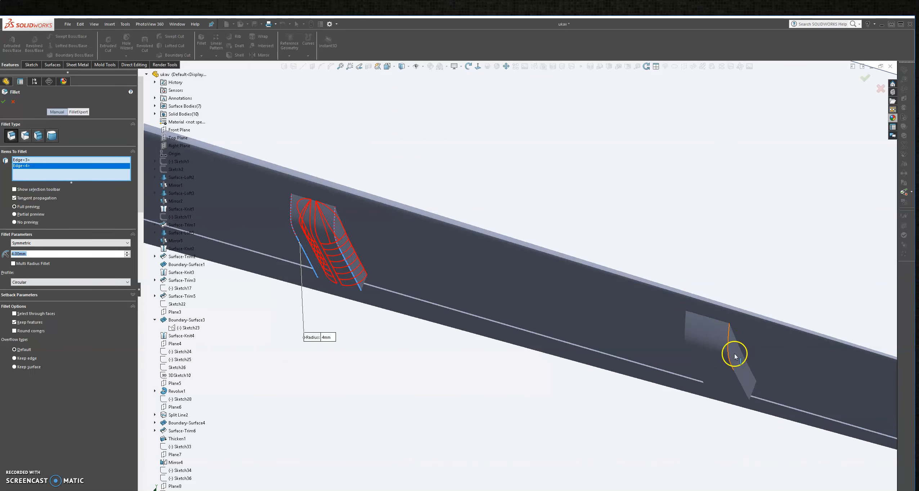
left_click(734, 372)
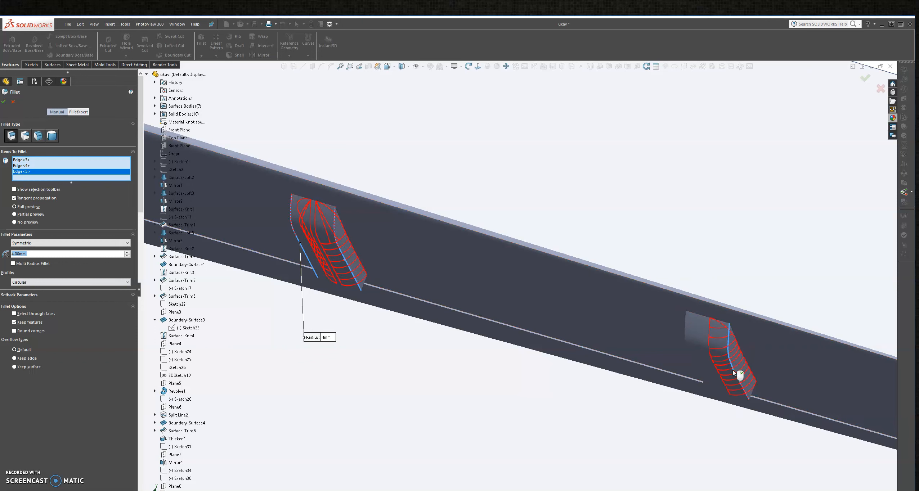
left_click(684, 338)
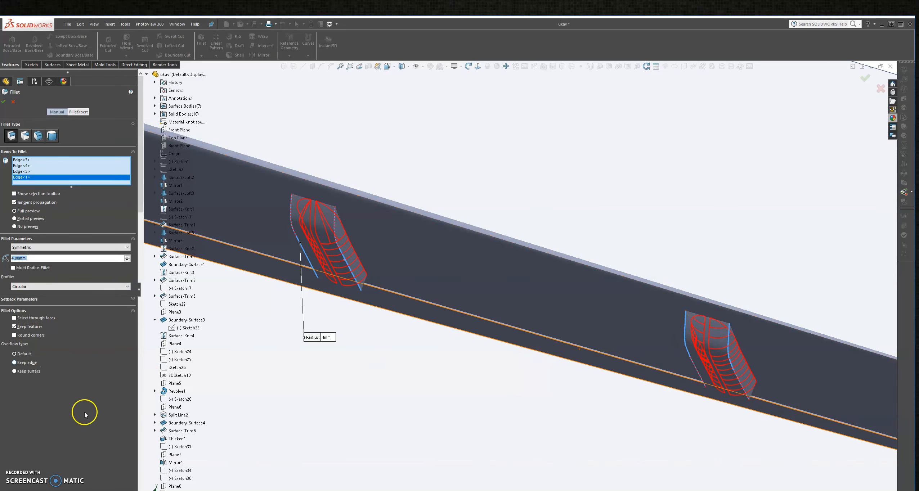
- Add both lower side edges of the outer pylon under the opposite wing to the fillet
scroll(321, 402, "up", 14)
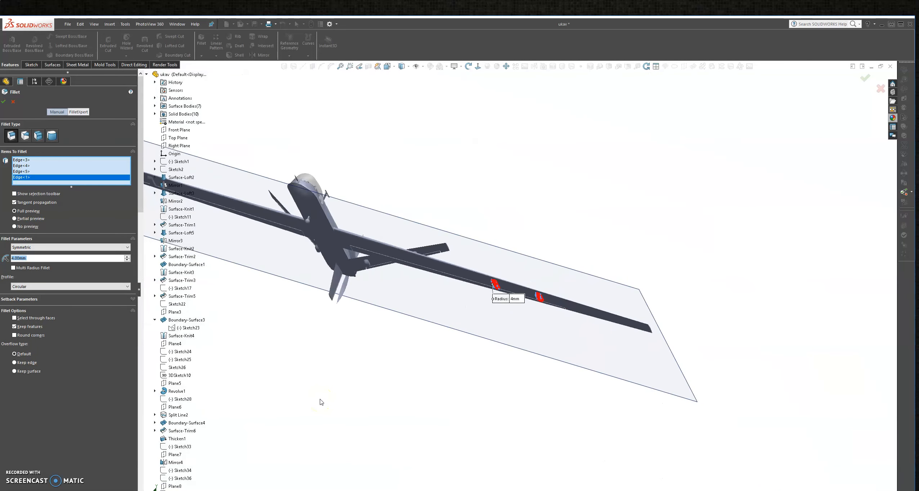
middle_click_drag(299, 250, 327, 271)
scroll(338, 251, "down", 6)
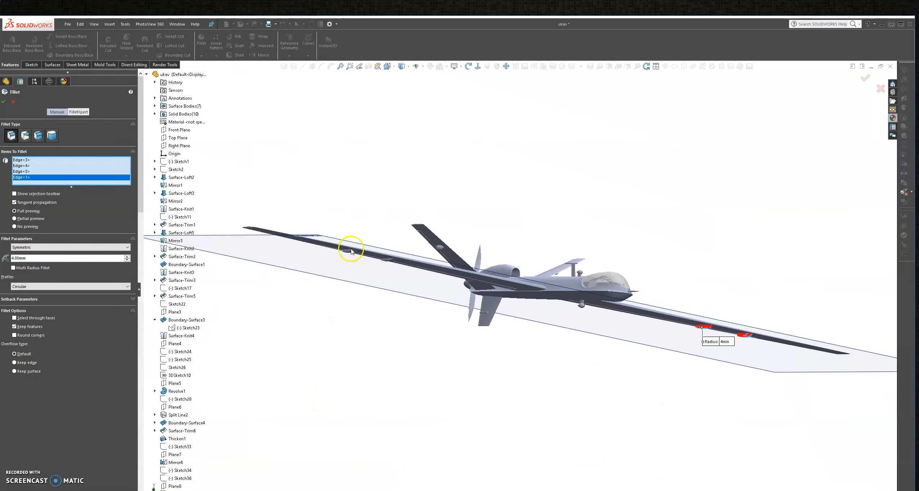
scroll(454, 290, "down", 8)
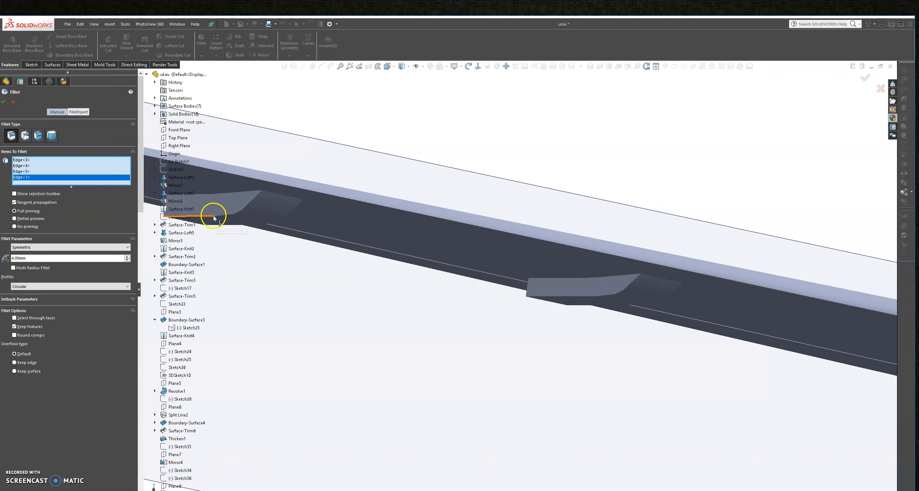
left_click(213, 216)
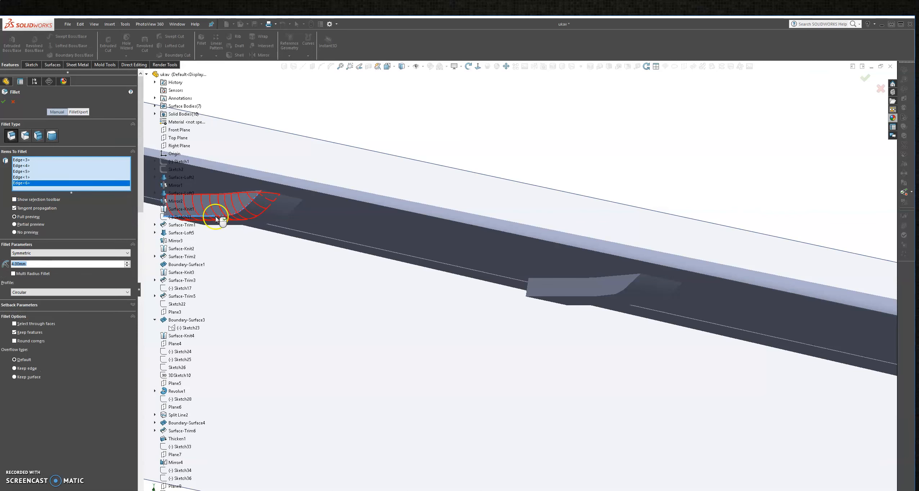
left_click(287, 215)
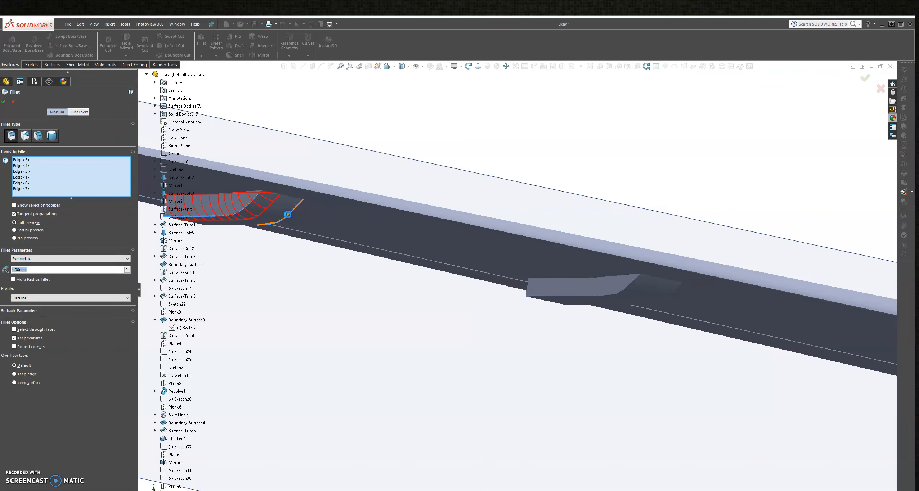
- Try adding a lower side edge of the remaining inner pylon, deselect it, and apply the fillet to the other three pylons
left_click(579, 297)
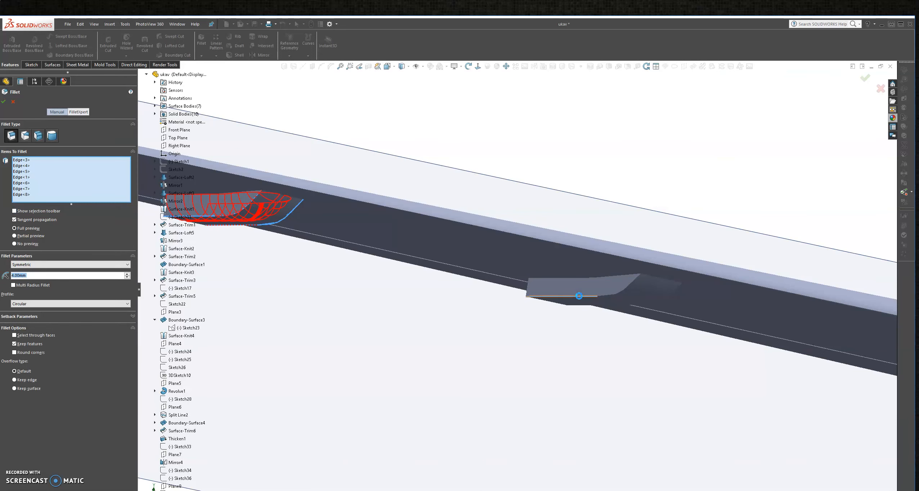
left_click(580, 297)
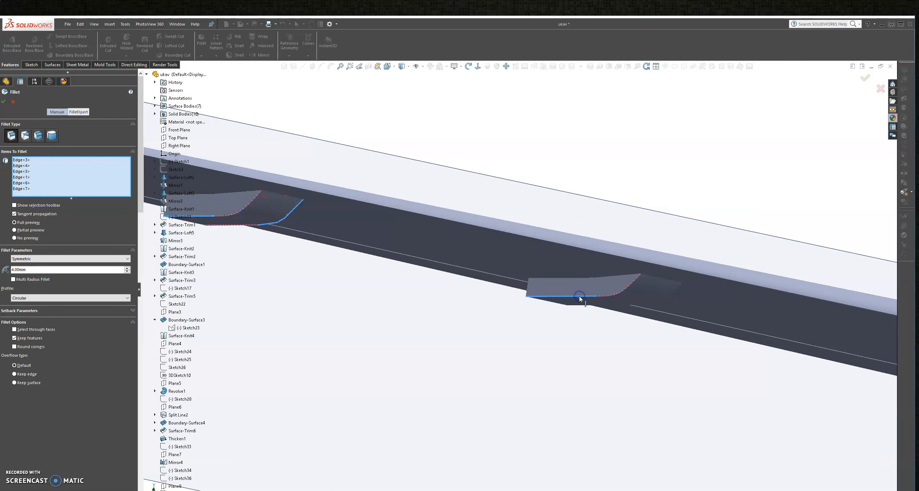
left_click(611, 295)
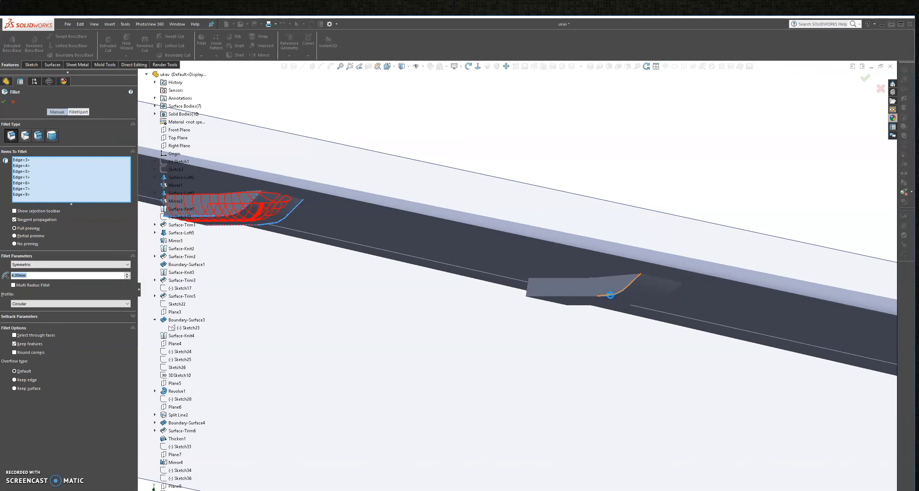
left_click(590, 296)
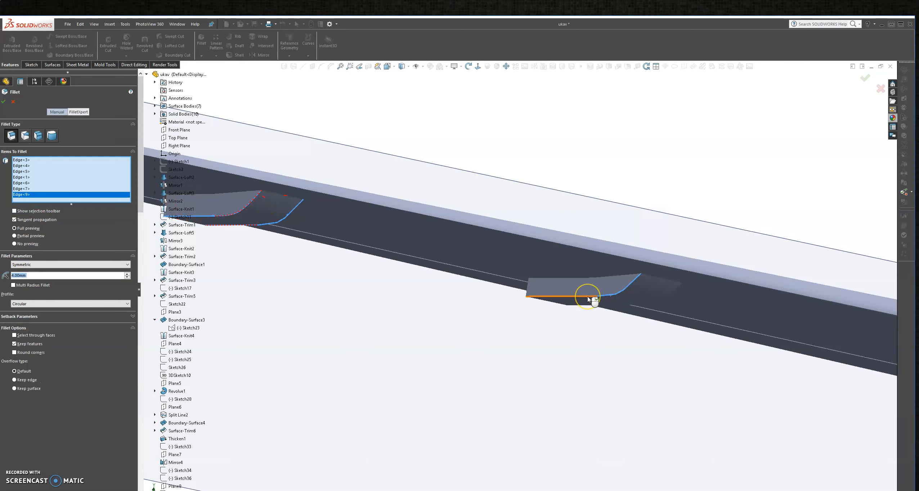
left_click(606, 296)
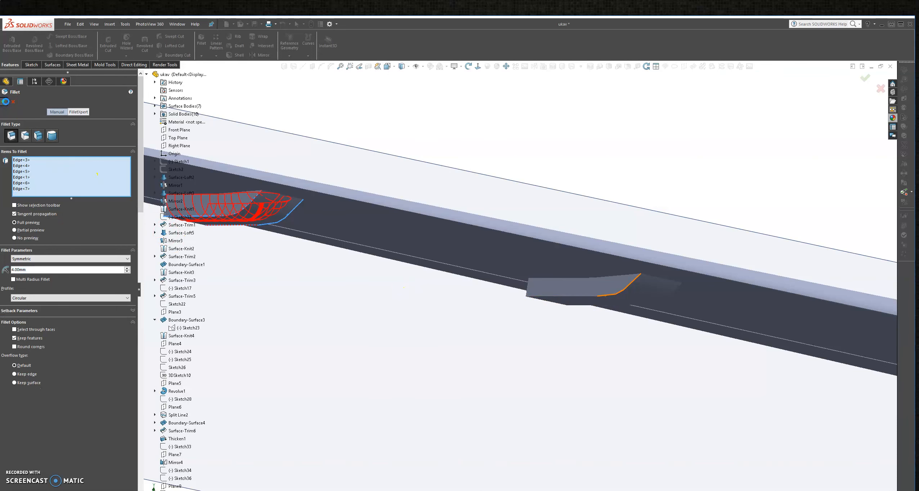
left_click(4, 103)
- Start a new symmetric circular fillet on one lower side edge of the unrounded inner pylon
scroll(540, 317, "up", 6)
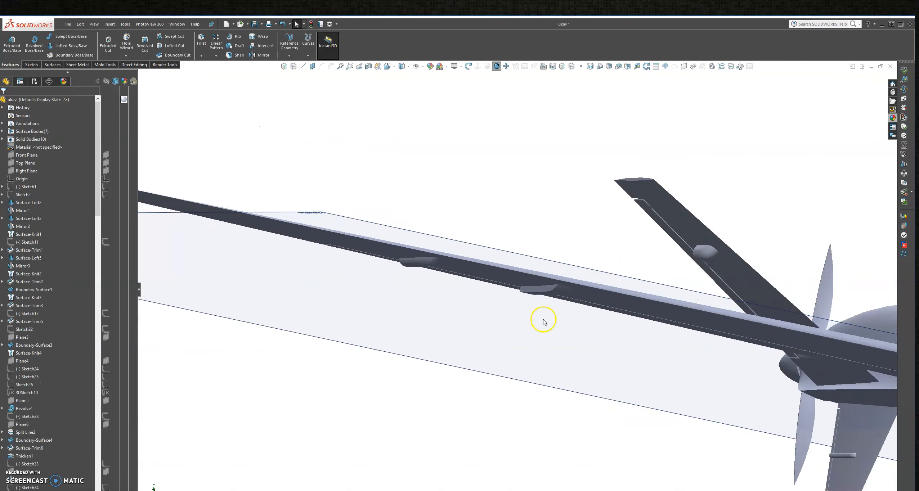
left_click(645, 312)
middle_click_drag(645, 312, 625, 247)
key("Escape")
scroll(548, 302, "down", 10)
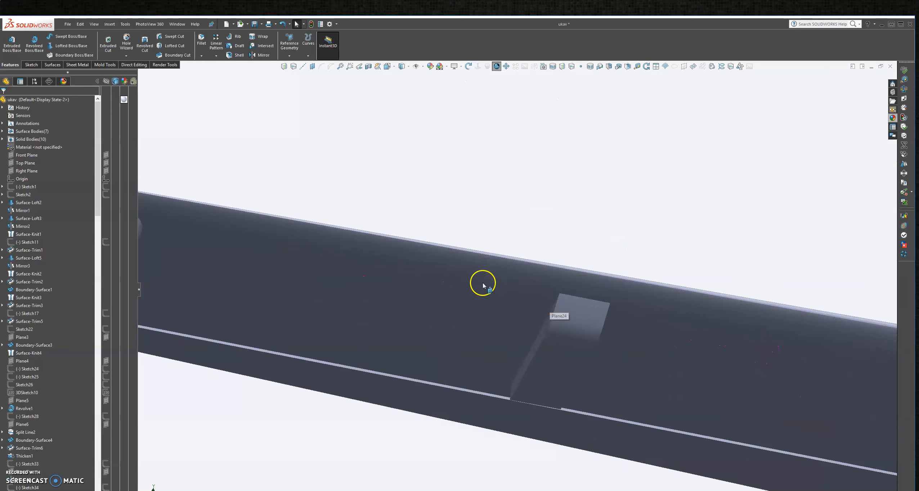
left_click(202, 41)
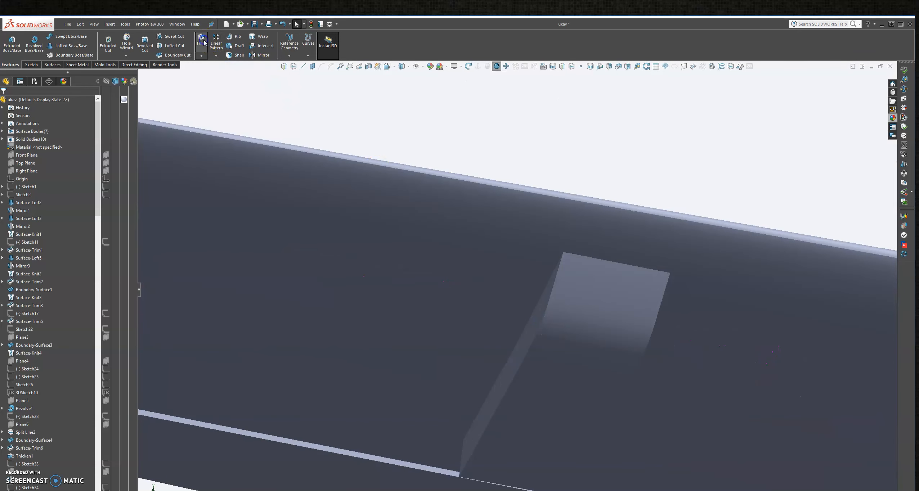
left_click(626, 392)
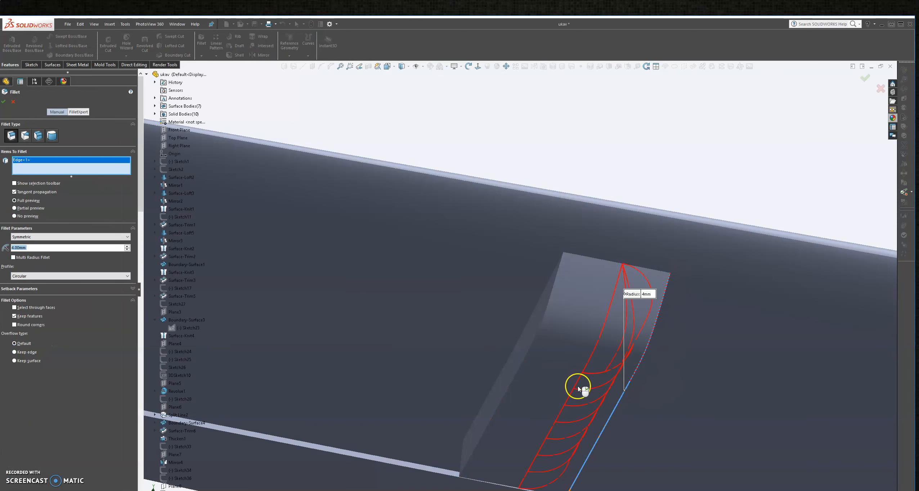
- Set the fillet radius to 3 mm, add the inner pylon's opposite lower side edge, and apply the fillet
left_click(514, 377)
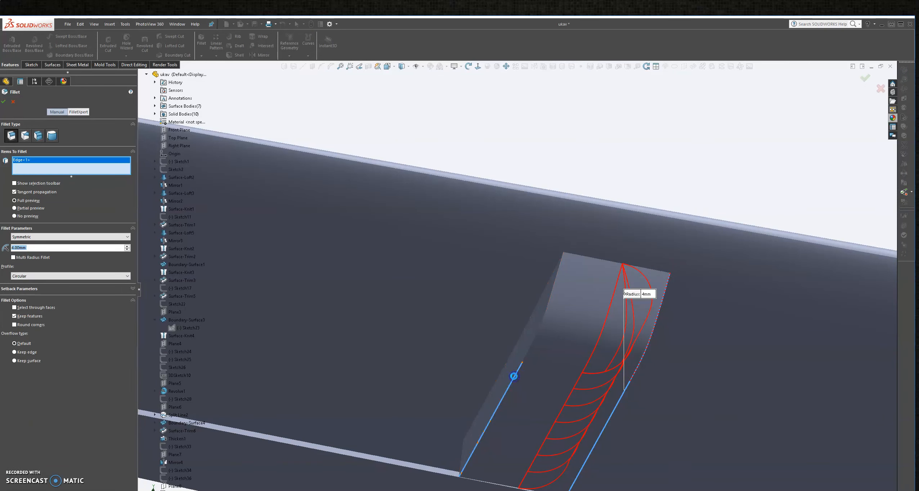
left_click(515, 376)
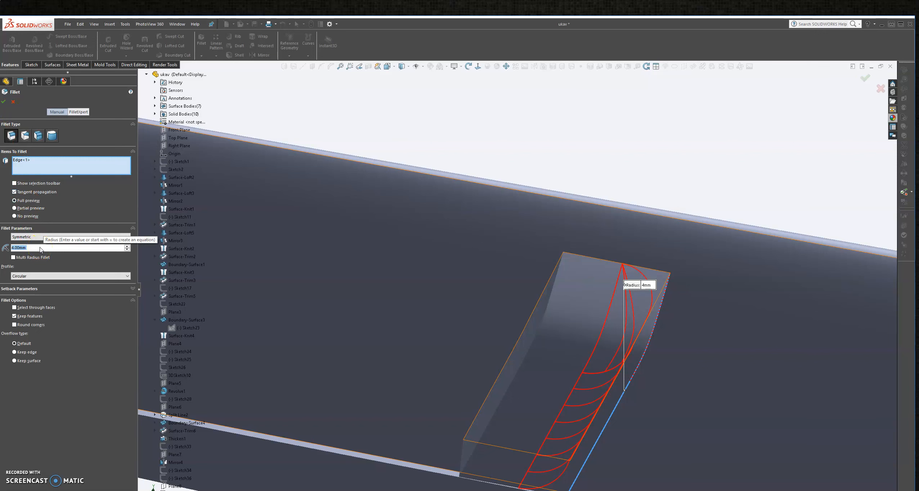
type("3.")
key("Return")
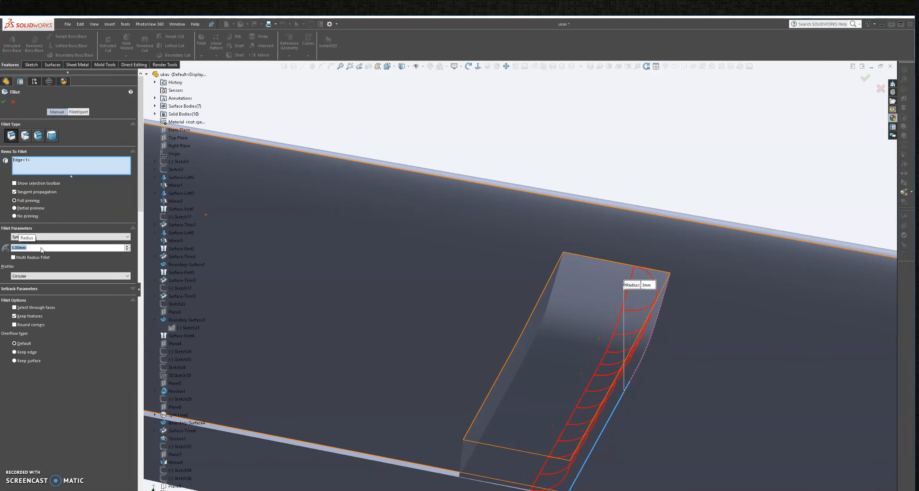
left_click(533, 347)
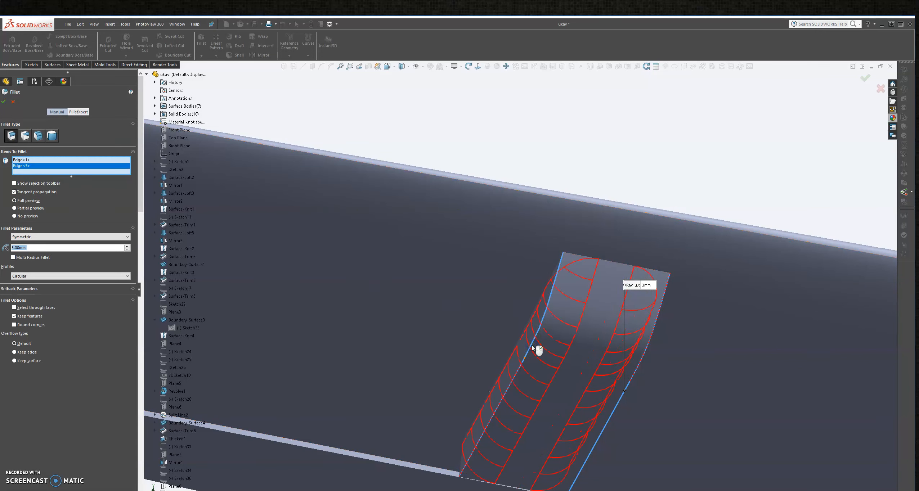
left_click(3, 102)
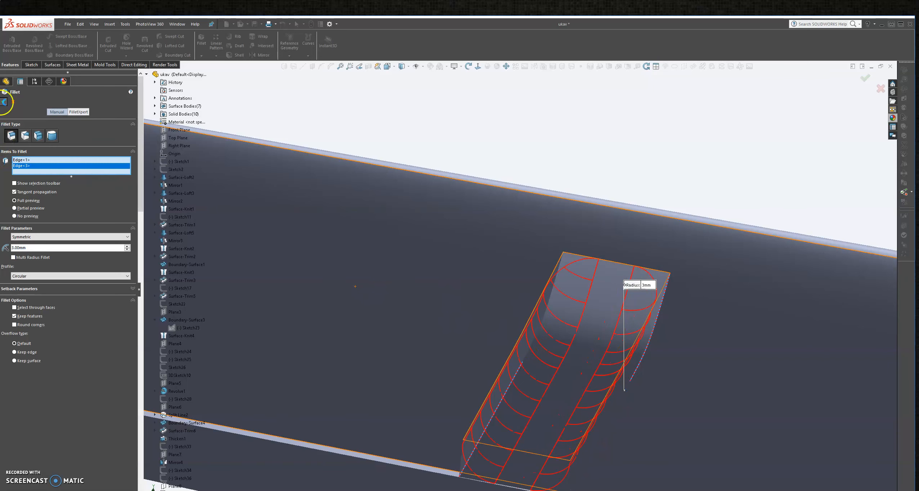
- Examine the rounded pylons under the wing and the complete UAV from several angles
scroll(671, 438, "up", 6)
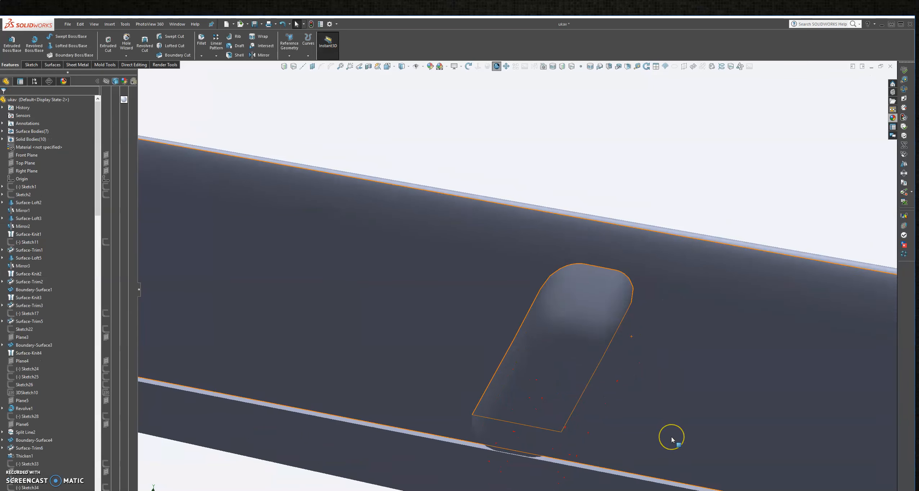
scroll(580, 384, "up", 8)
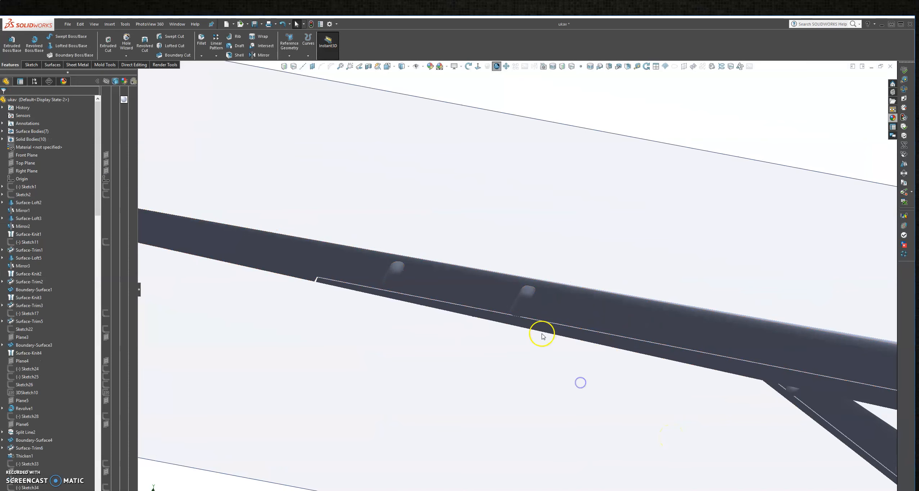
scroll(577, 386, "up", 8)
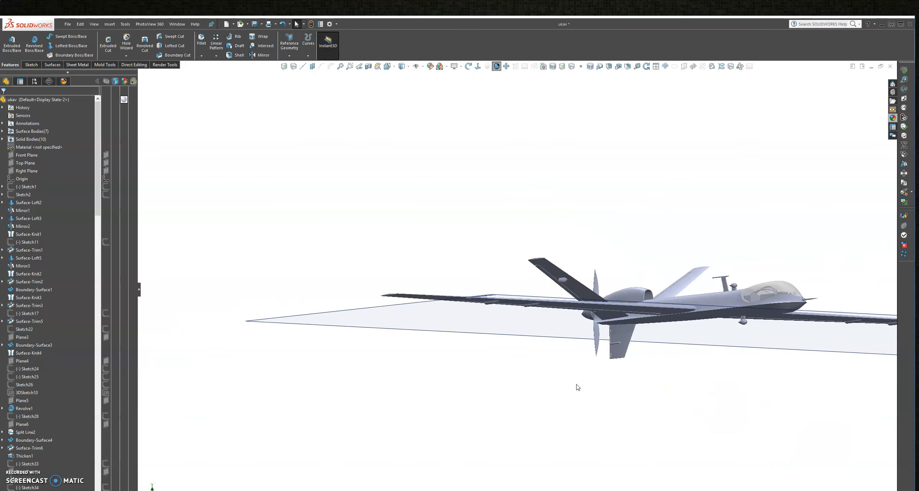
middle_click_drag(615, 330, 558, 256)
scroll(577, 325, "down", 2)
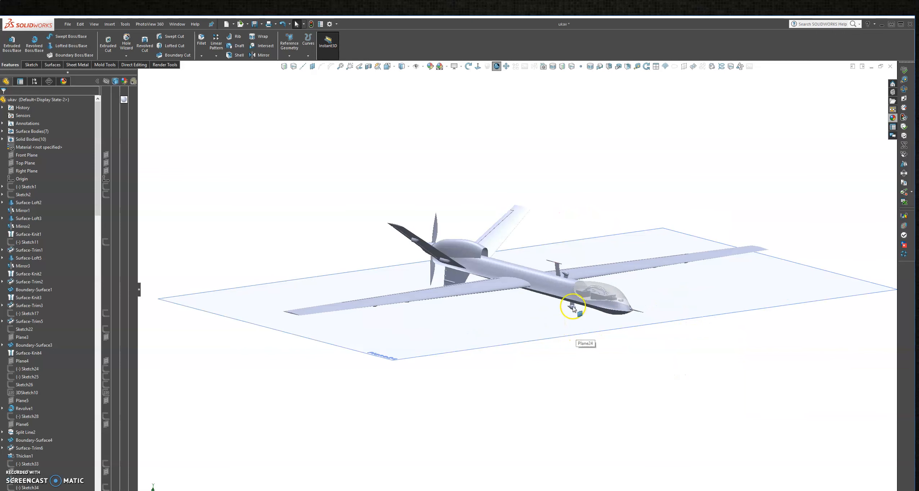
scroll(574, 308, "down", 3)
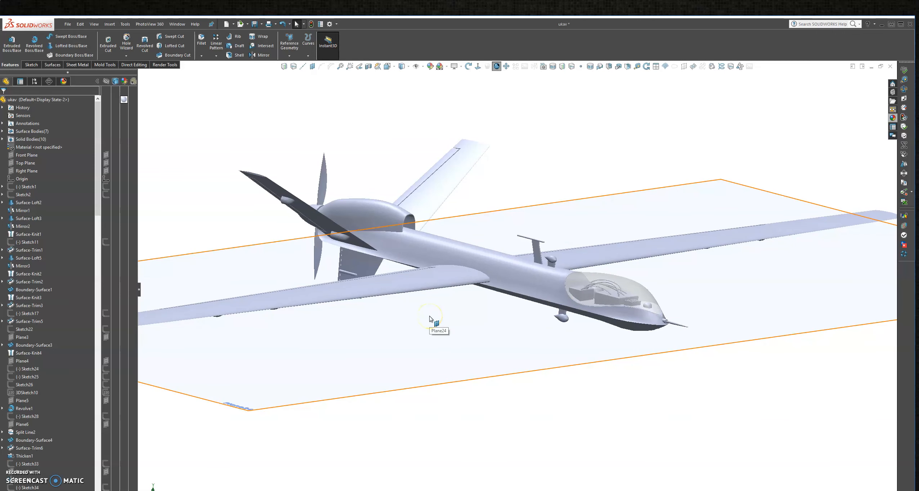
scroll(431, 319, "up", 3)
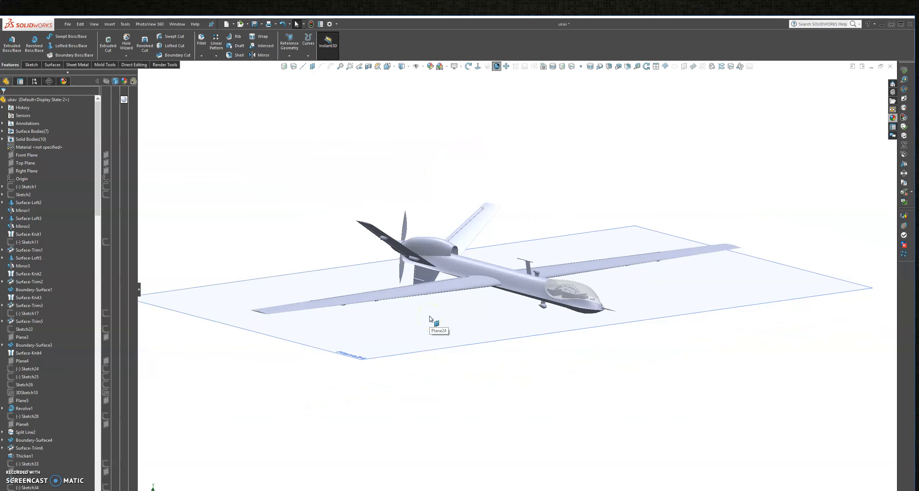
middle_click_drag(417, 360, 450, 379)
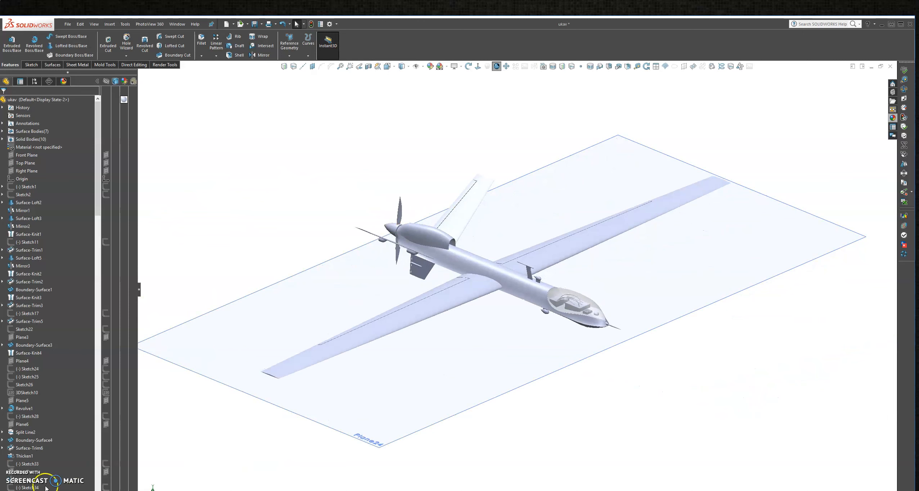